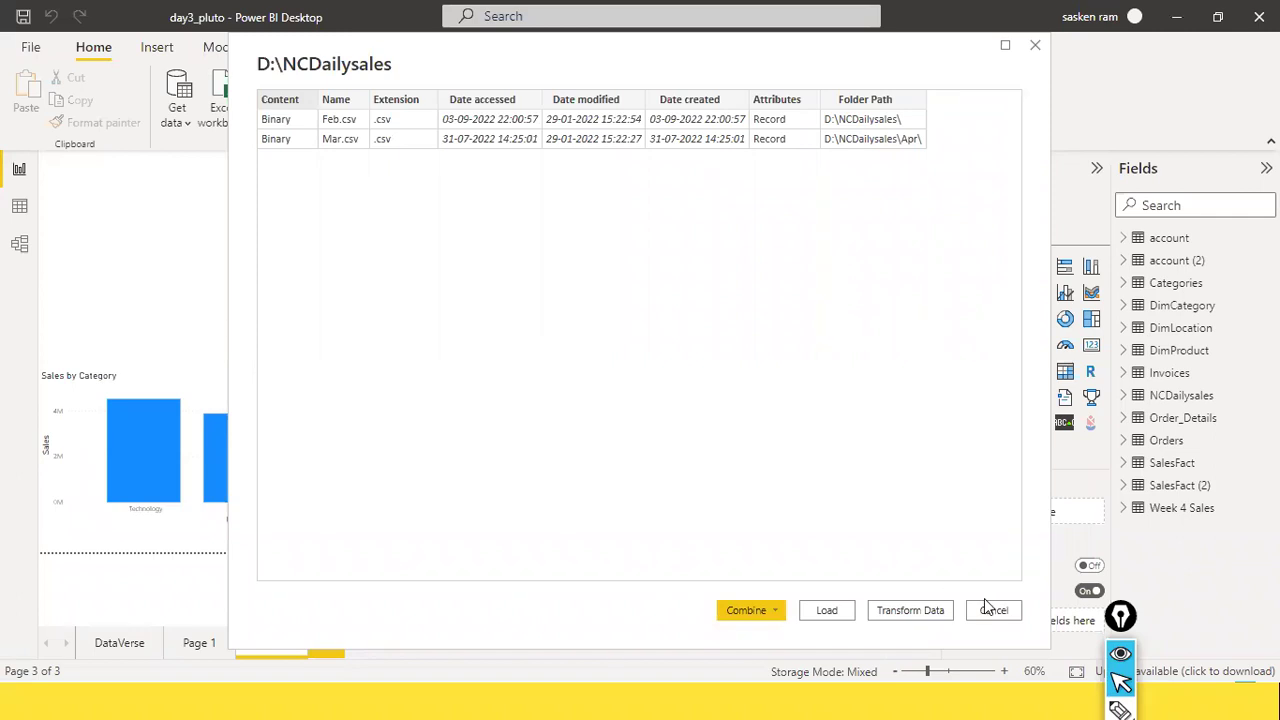
Step: Cancel the open folder preview and start a new data connection of the Folder type
left_click(988, 610)
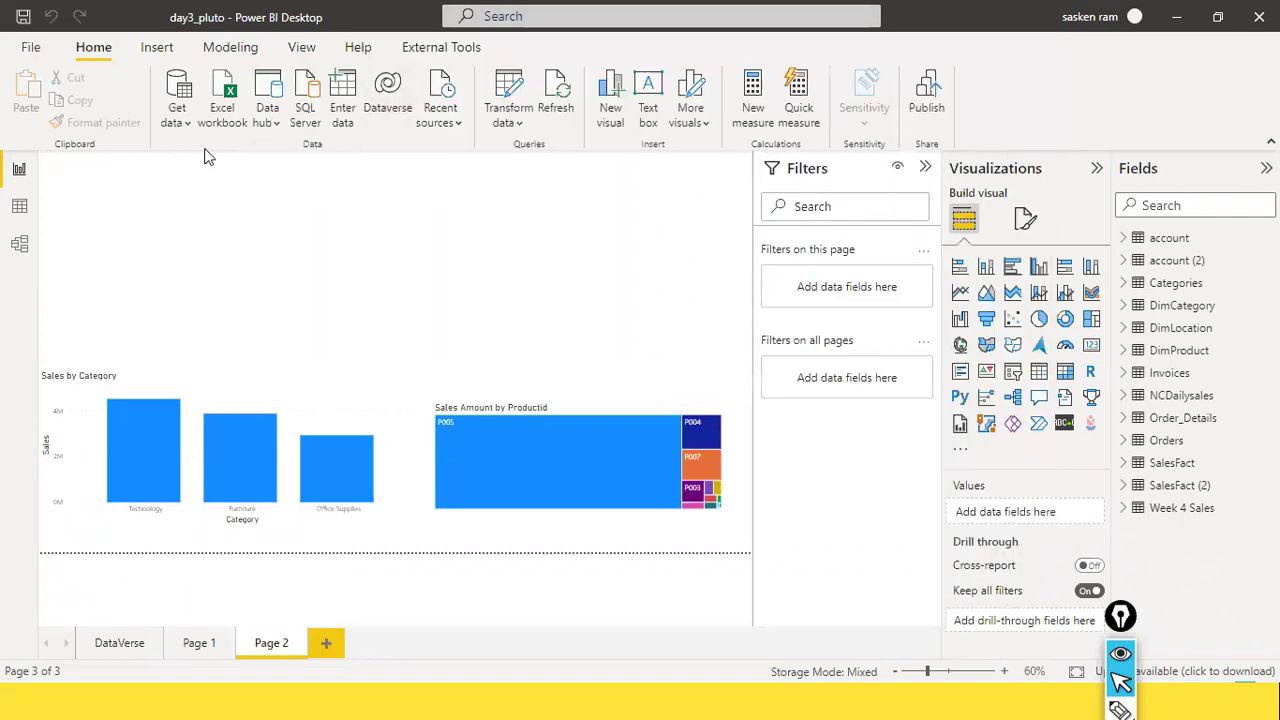
left_click(174, 122)
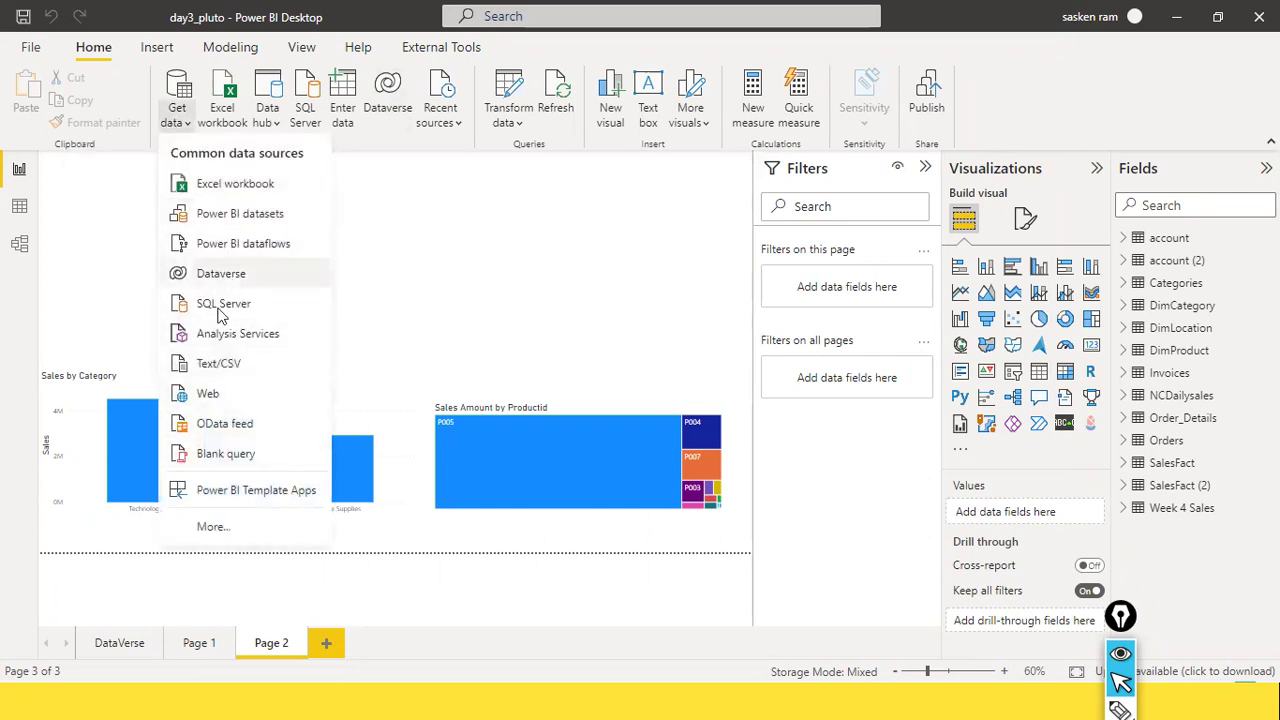
left_click(380, 450)
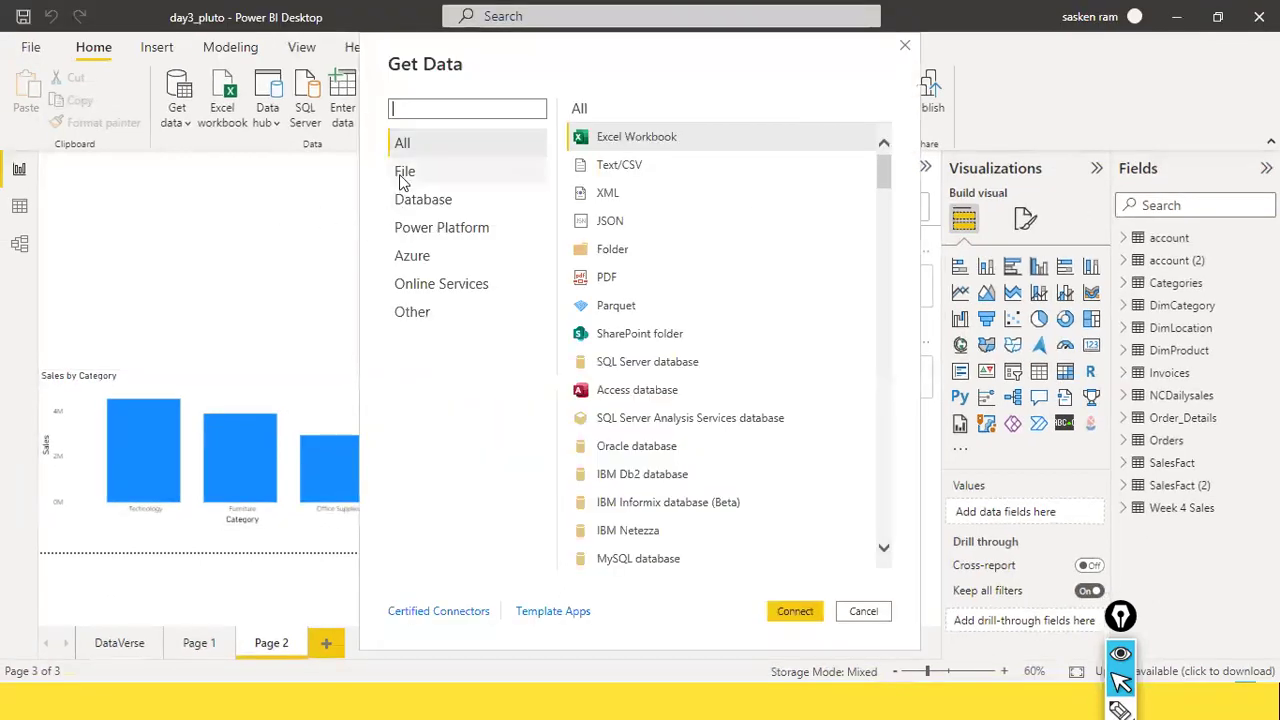
left_click(403, 175)
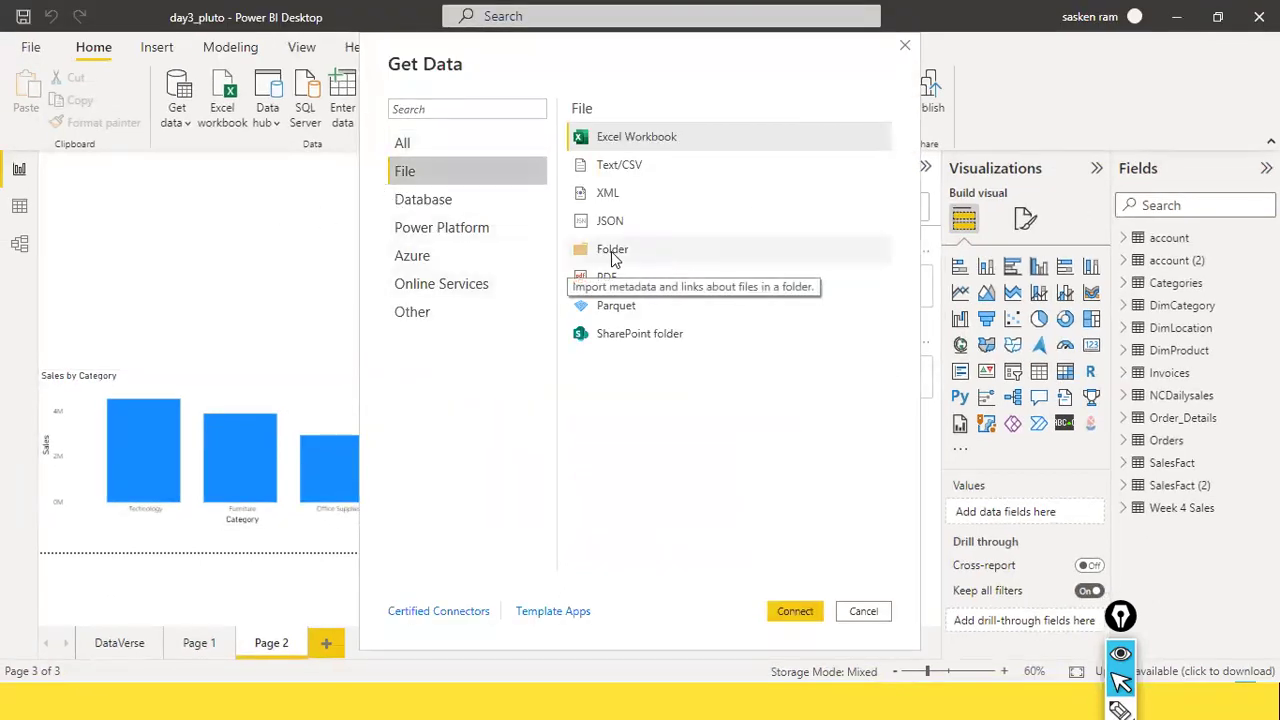
left_click(617, 257)
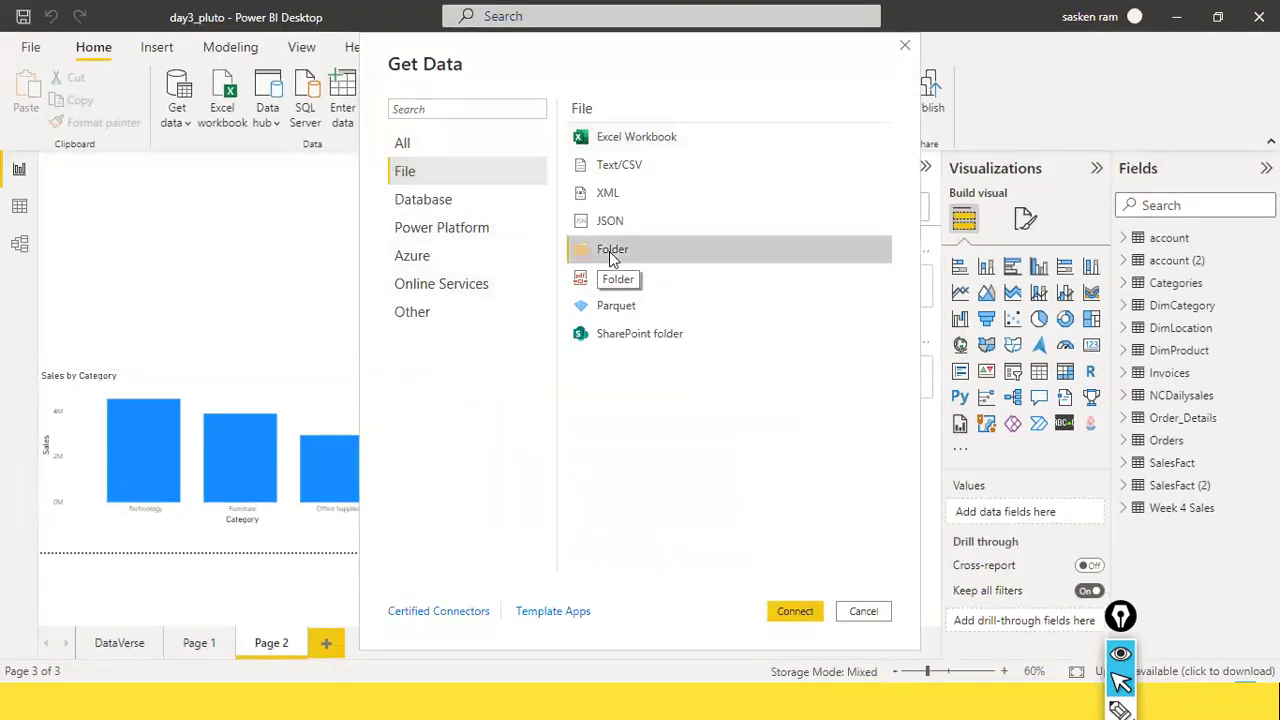
left_click(795, 612)
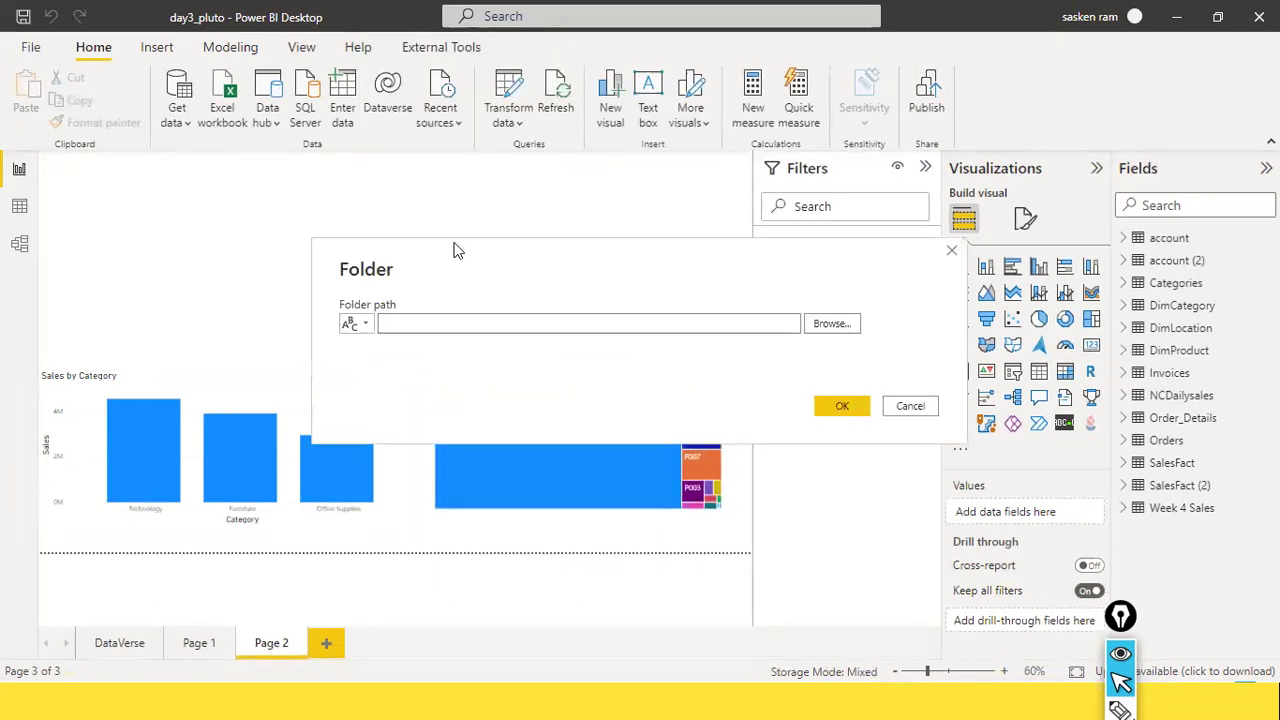
Step: Connect to the folder path D:\NCDailysales and load its file list into the model without combining the files
left_click(429, 318)
type("D:\\NCDailysales")
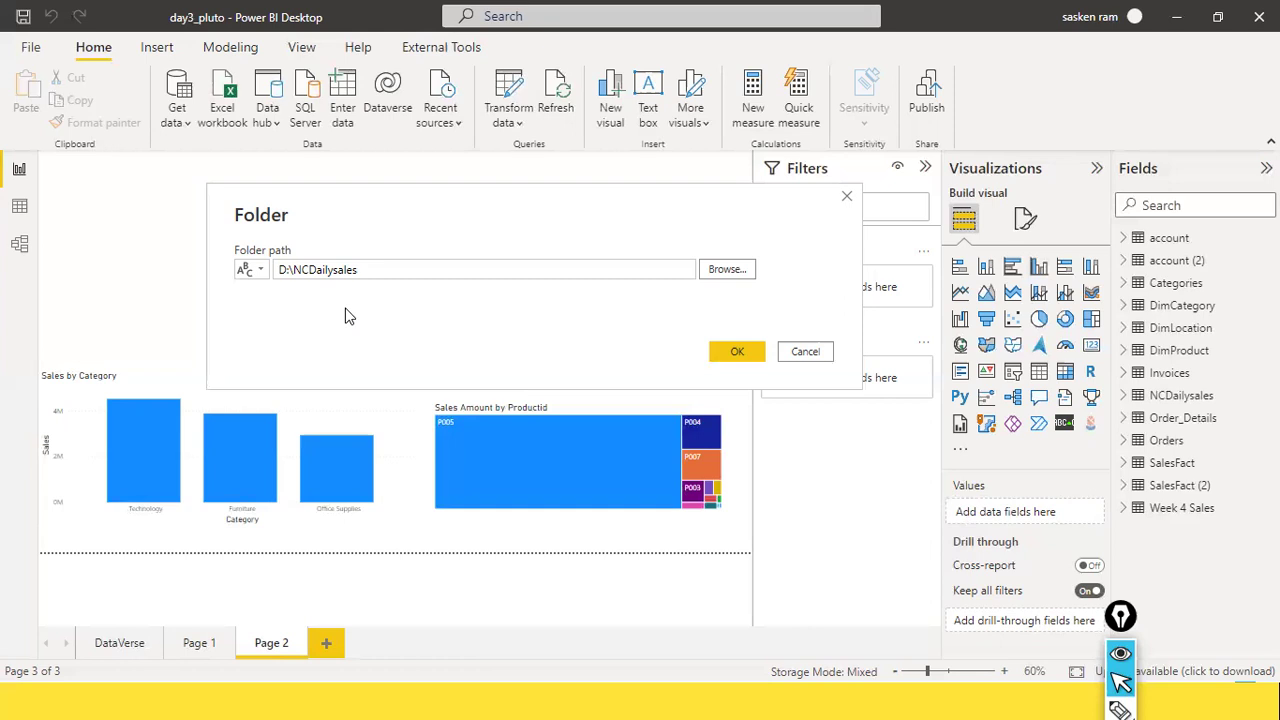
left_click(384, 275)
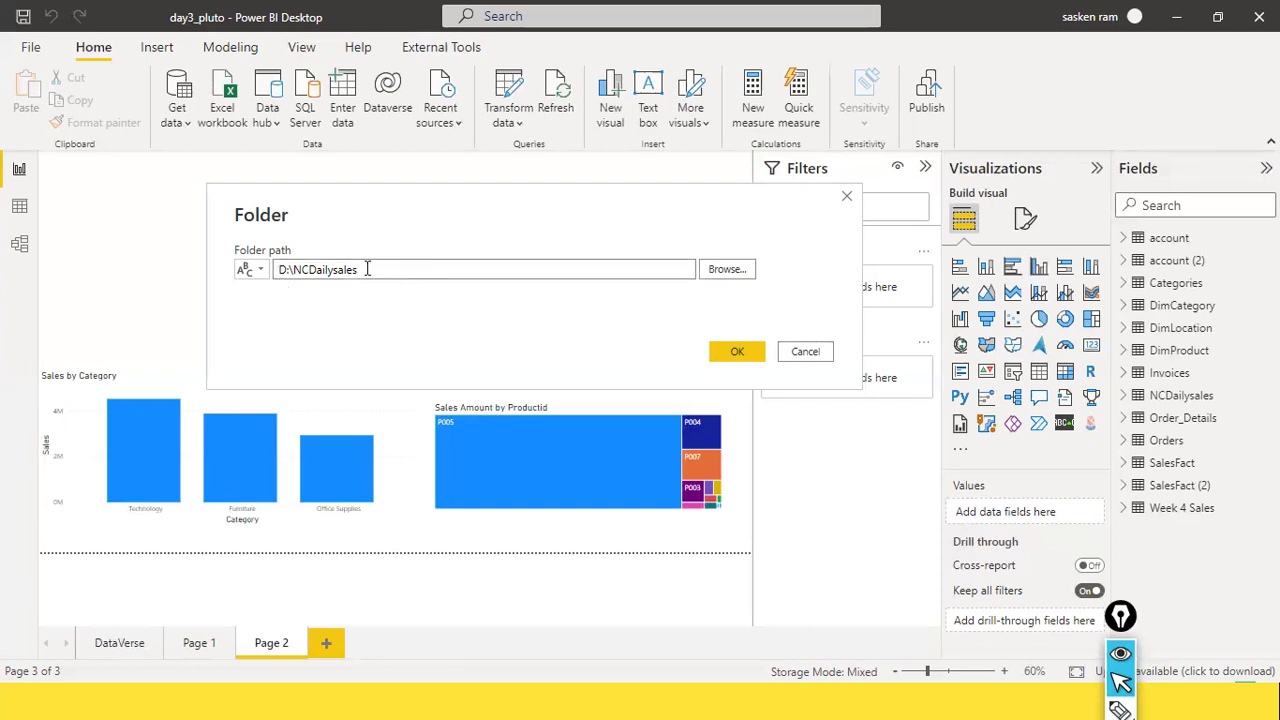
left_click(720, 356)
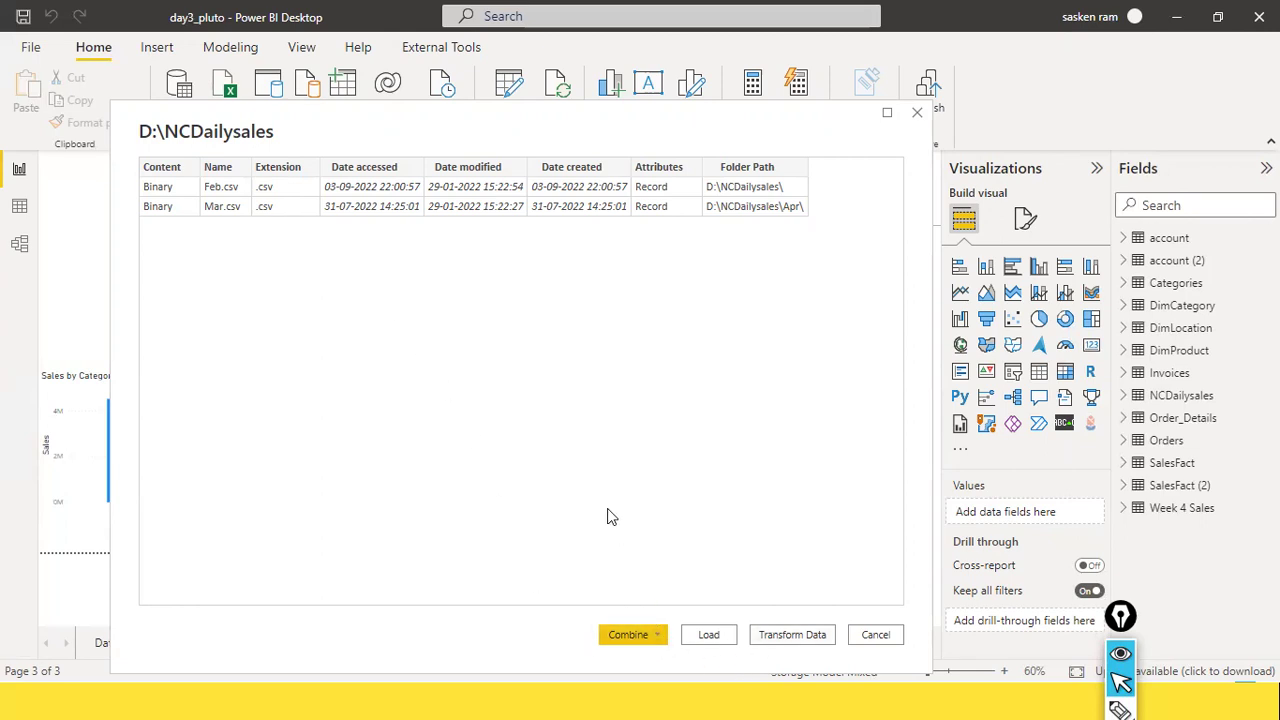
mouse_move(606, 511)
left_mouse_down()
mouse_move(606, 580)
mouse_move(621, 600)
left_mouse_up()
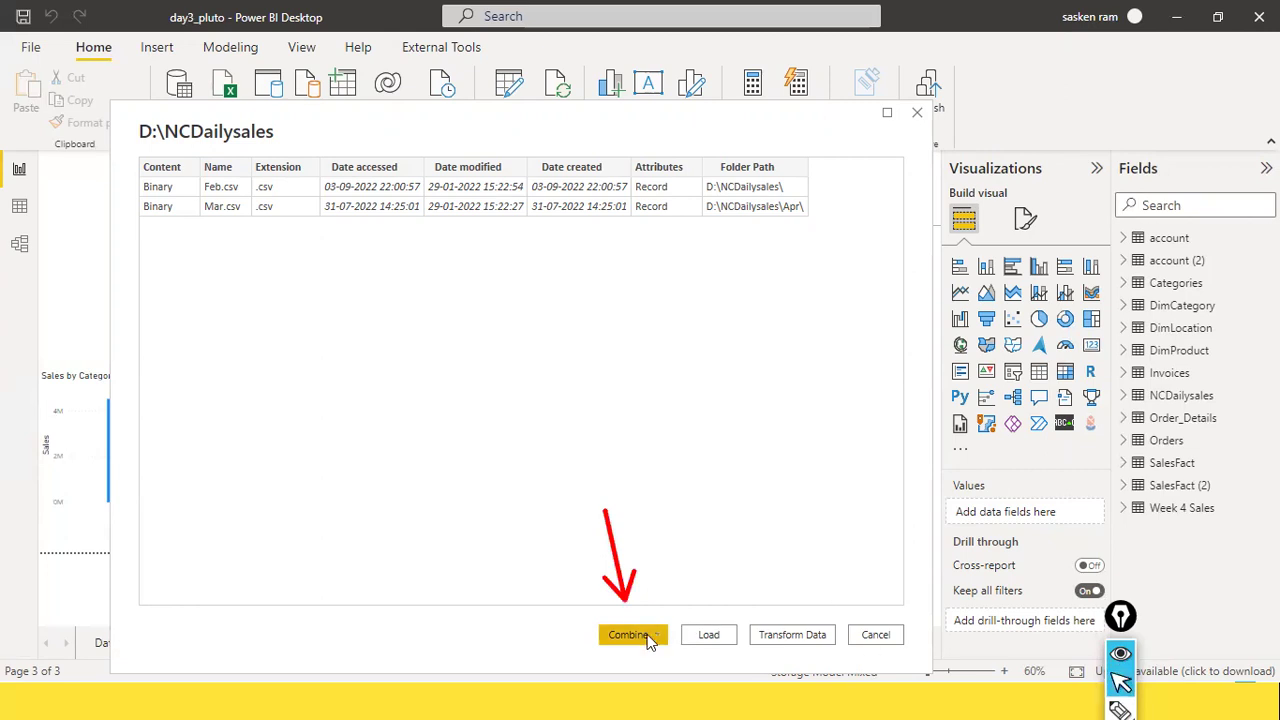
left_click(709, 636)
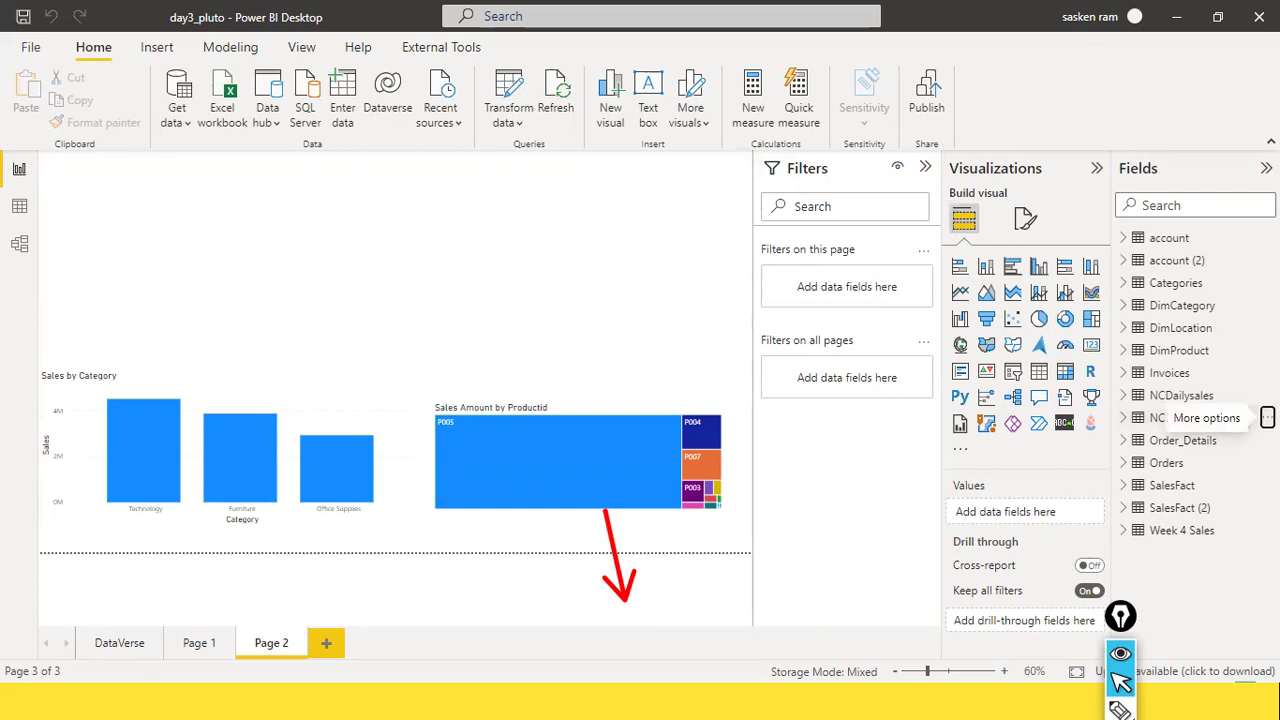
Step: Examine which fields the newly loaded NCDailysales (2) table contains
left_click(1266, 418)
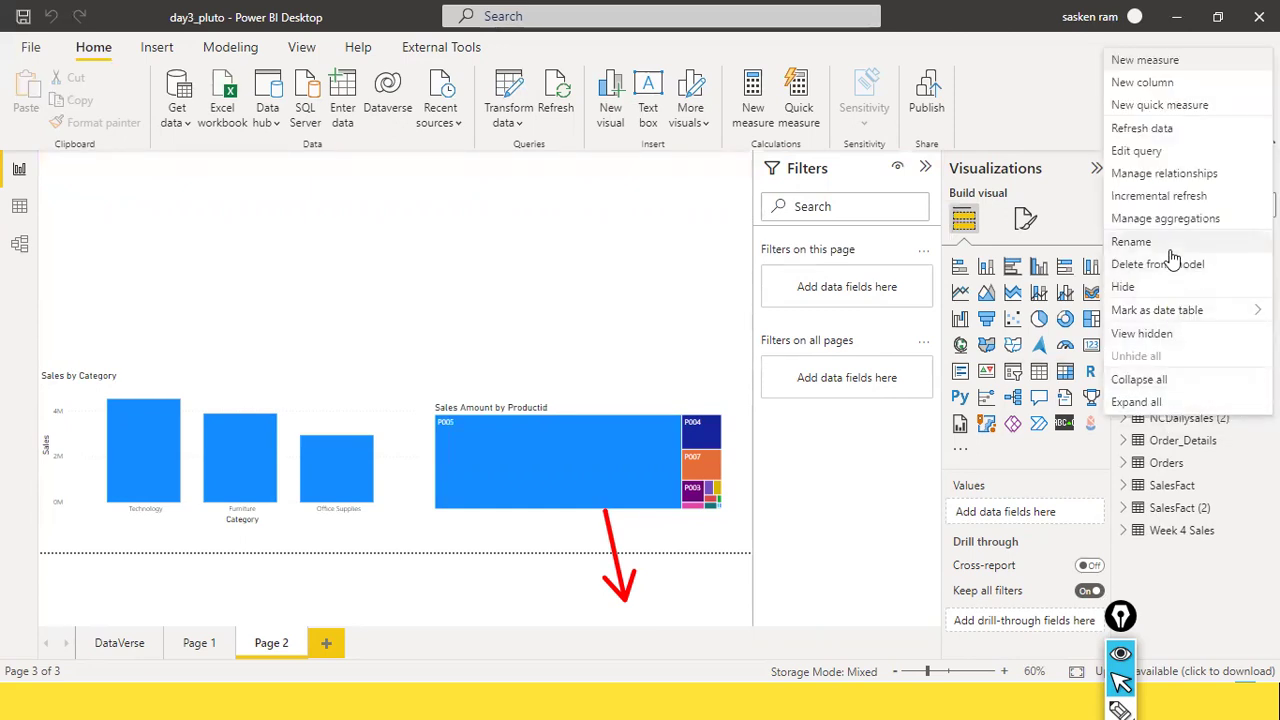
left_click(671, 302)
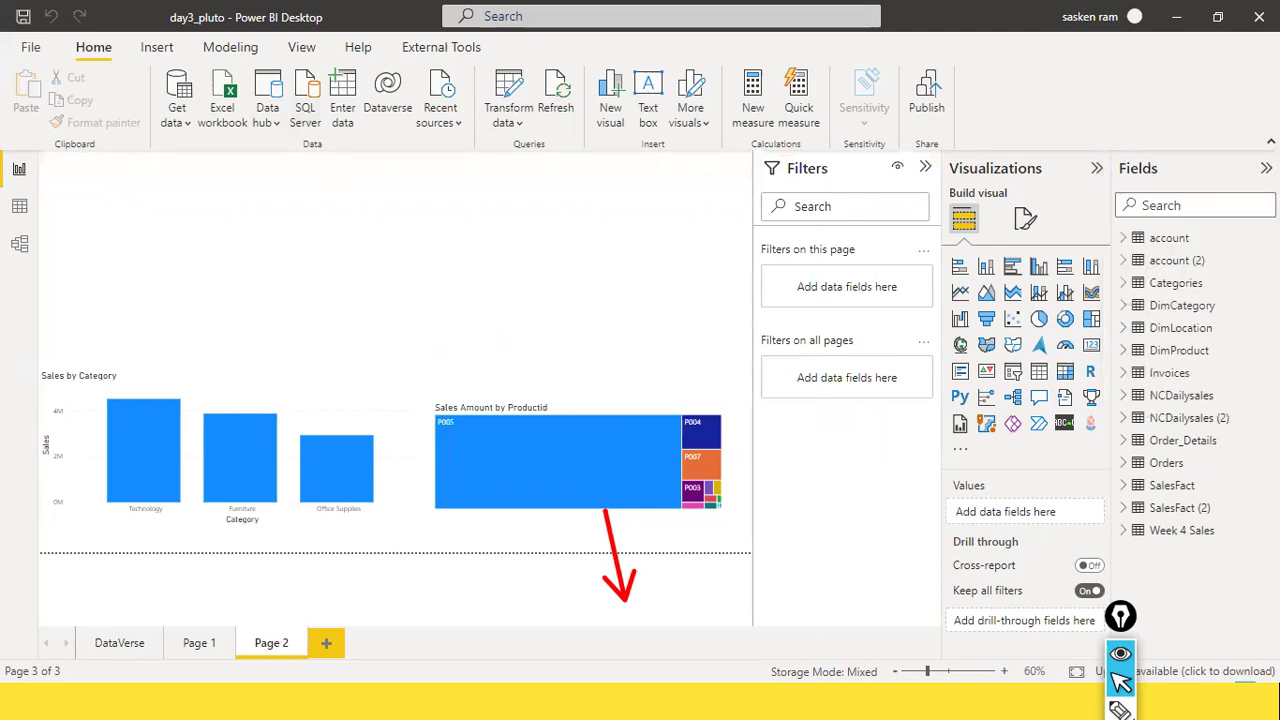
left_click(1124, 418)
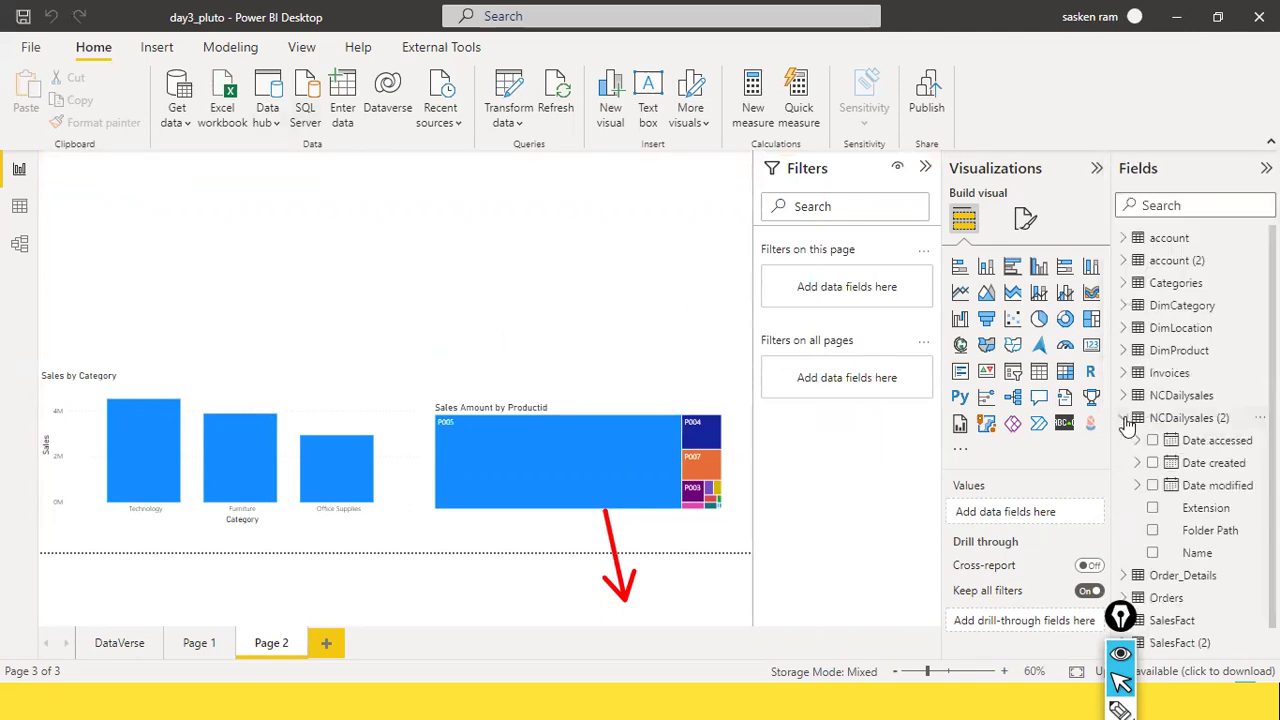
scroll(1220, 425, "down", 1)
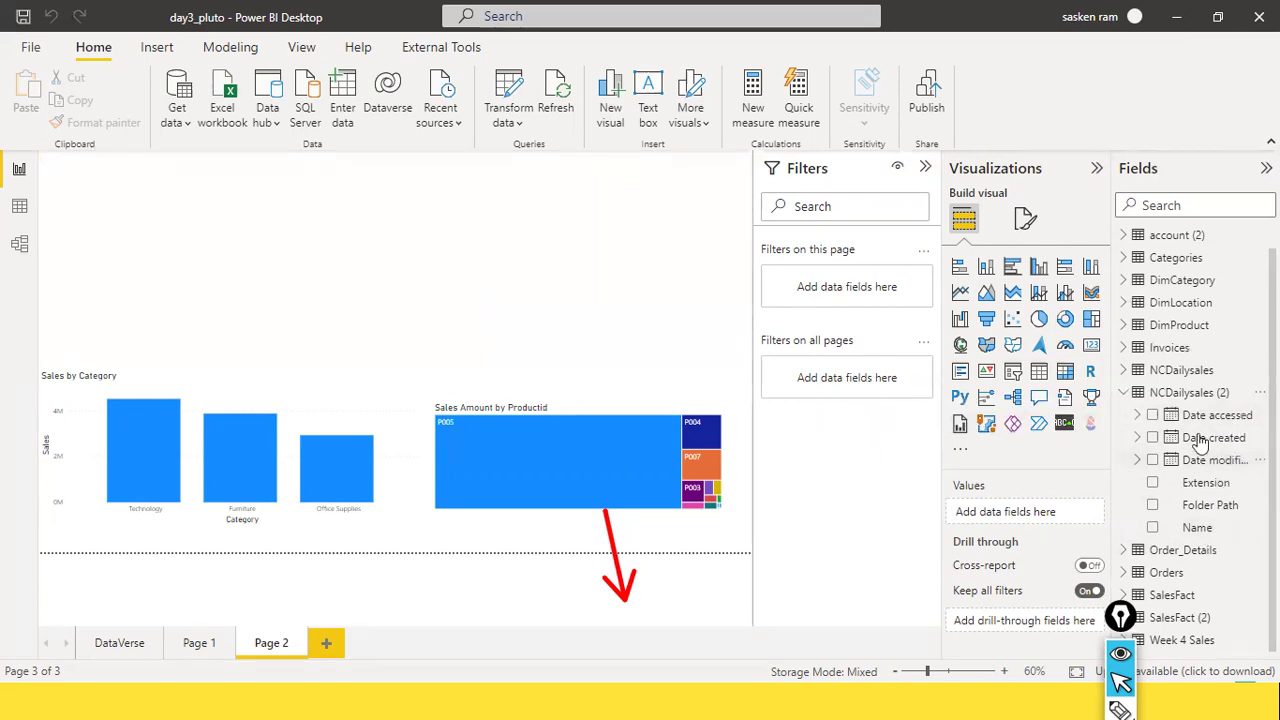
left_click(1124, 396)
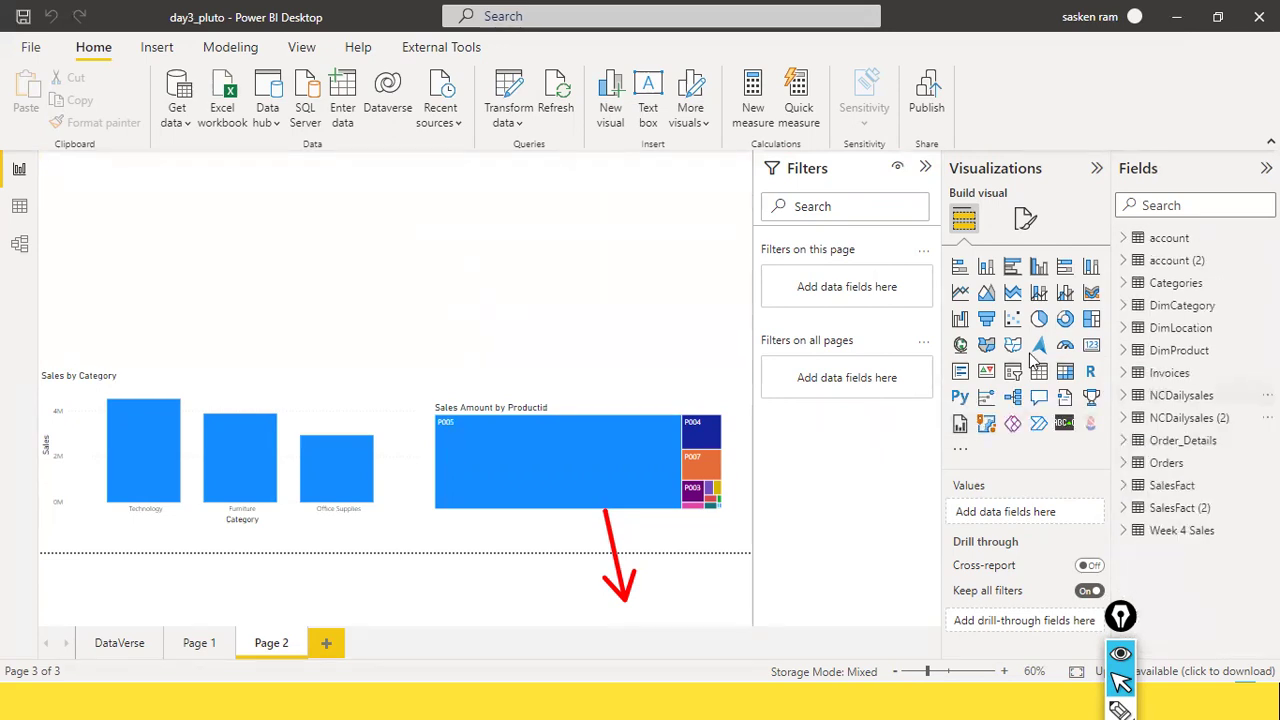
Step: Open the Power Query Editor and display the NCDailysales (2) query
left_click(506, 124)
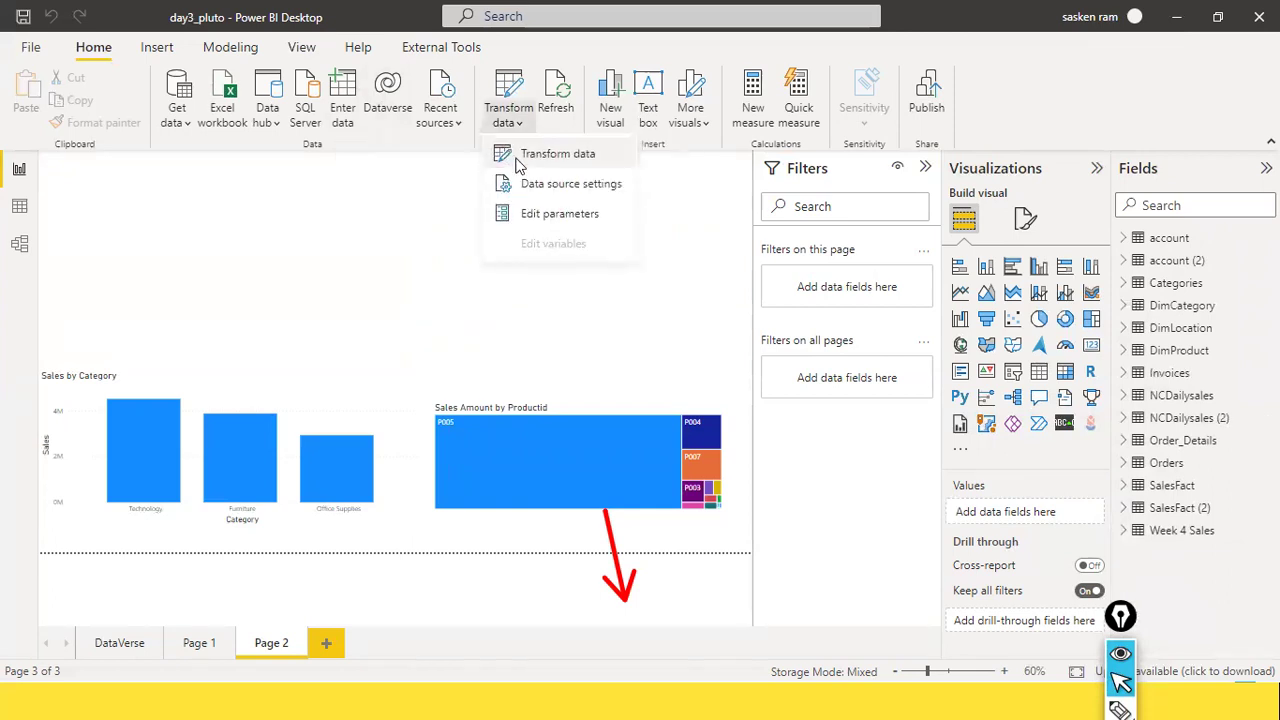
left_click(524, 160)
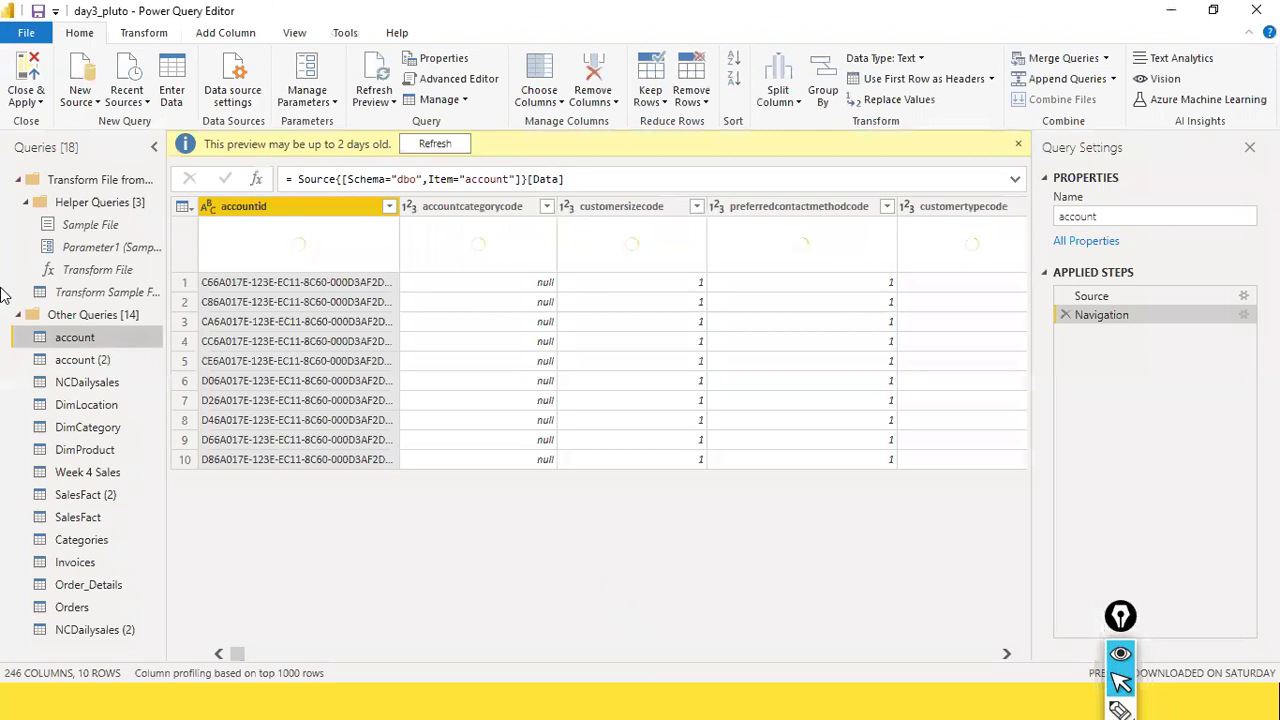
left_click(86, 629)
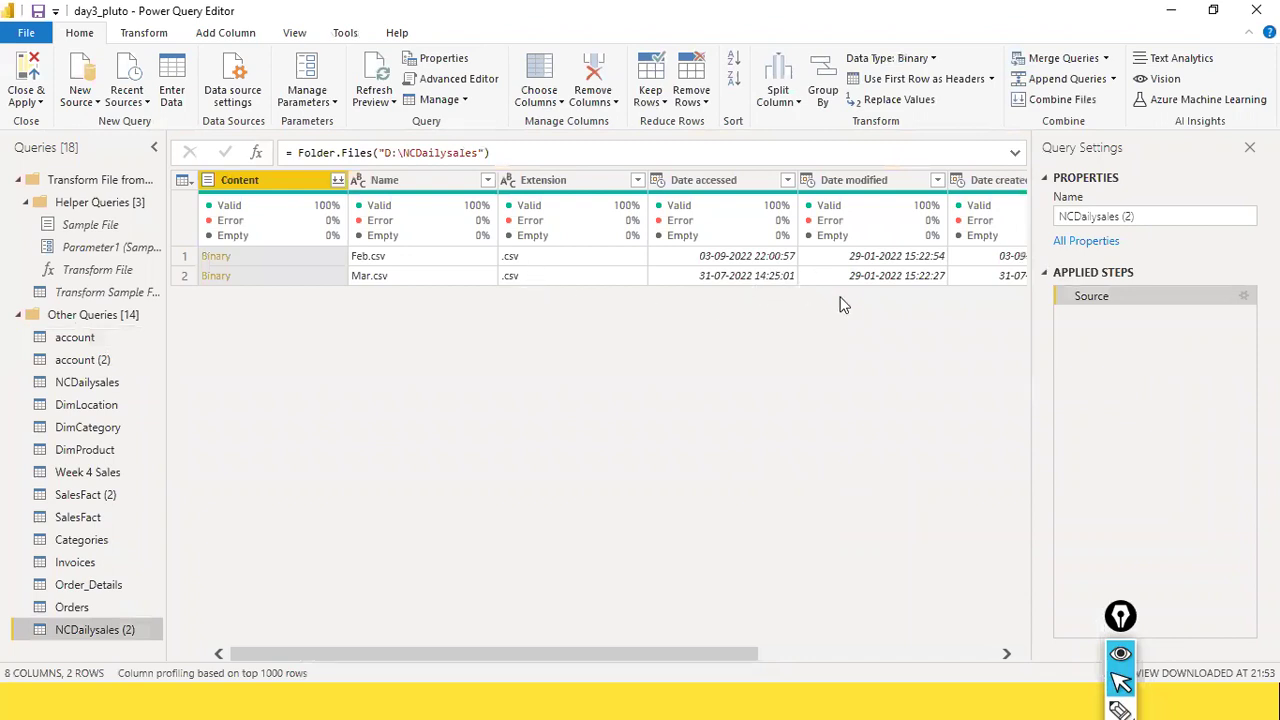
Step: Remove all columns except Content and Name from the NCDailysales (2) query
left_click_drag(506, 654, 360, 600)
left_click(515, 183)
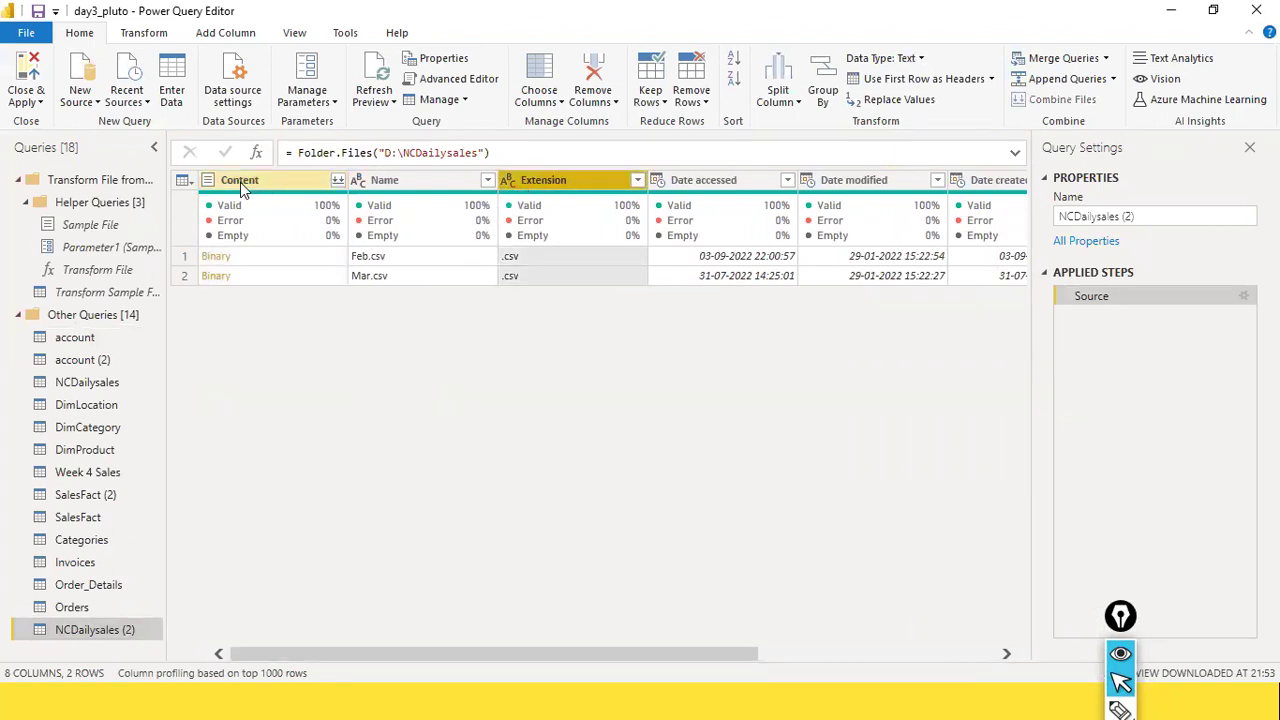
left_click(320, 184)
left_click(378, 190, "ctrl")
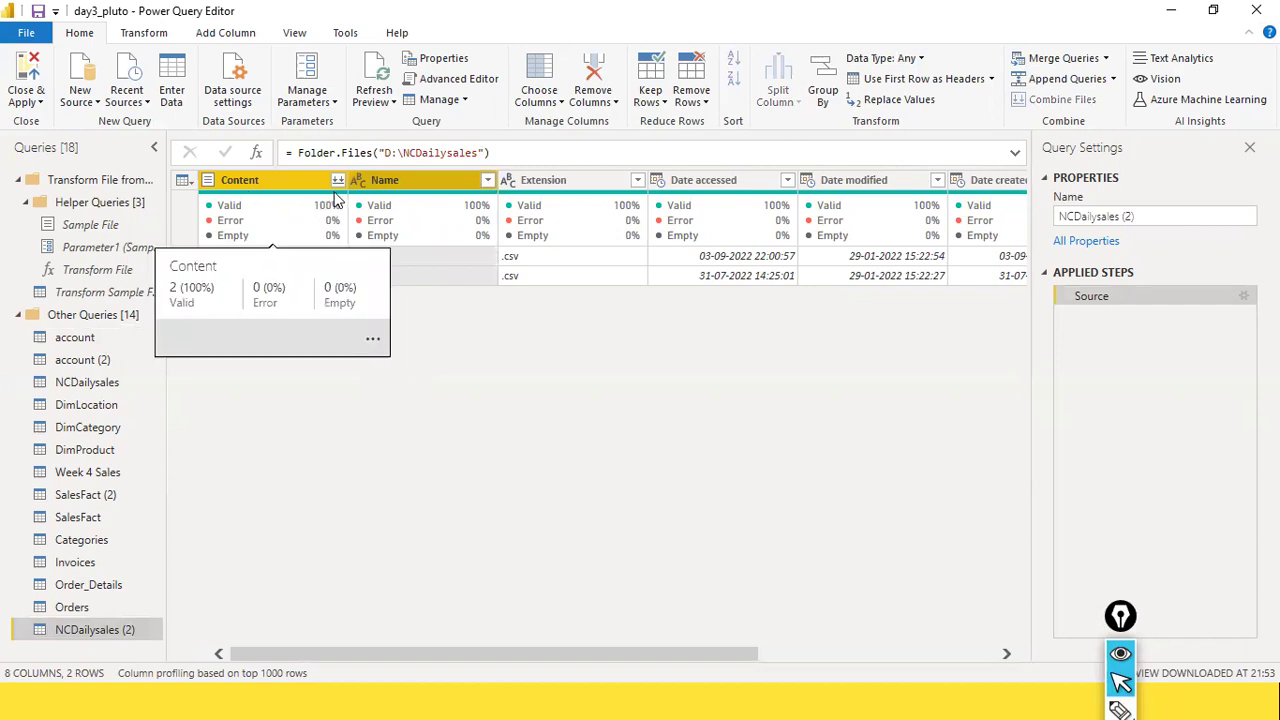
right_click(403, 178)
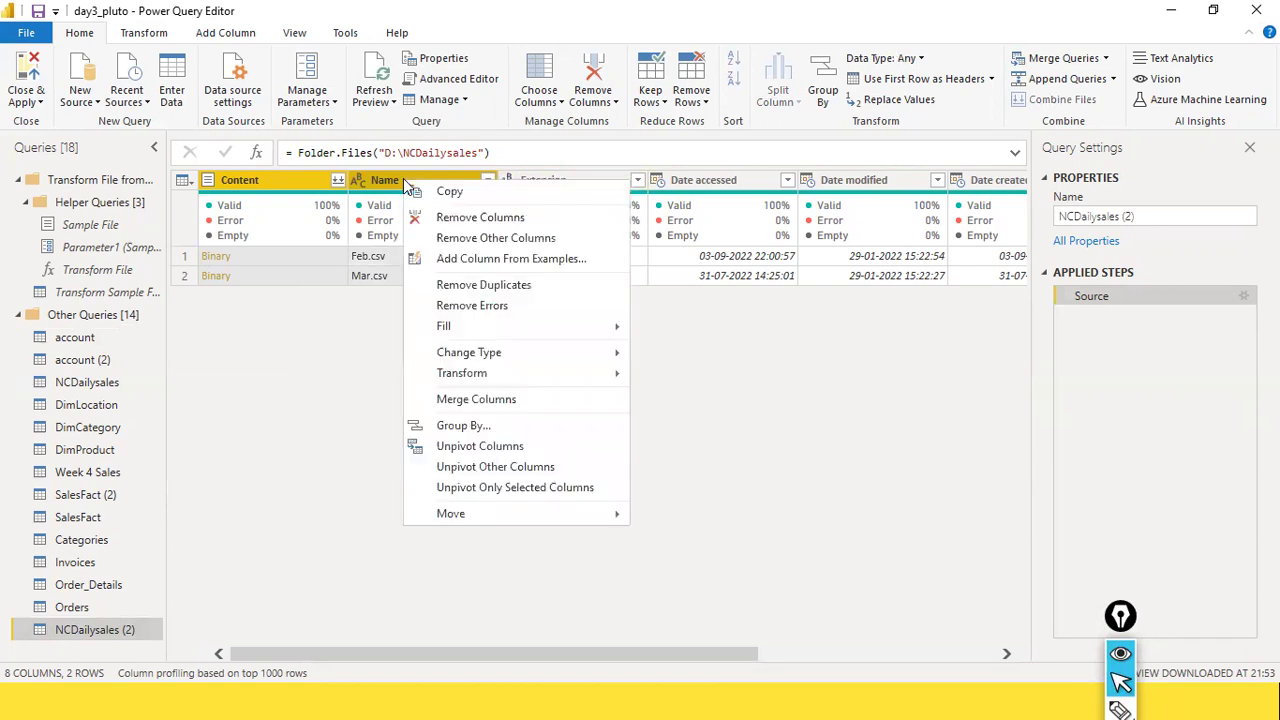
left_click(447, 240)
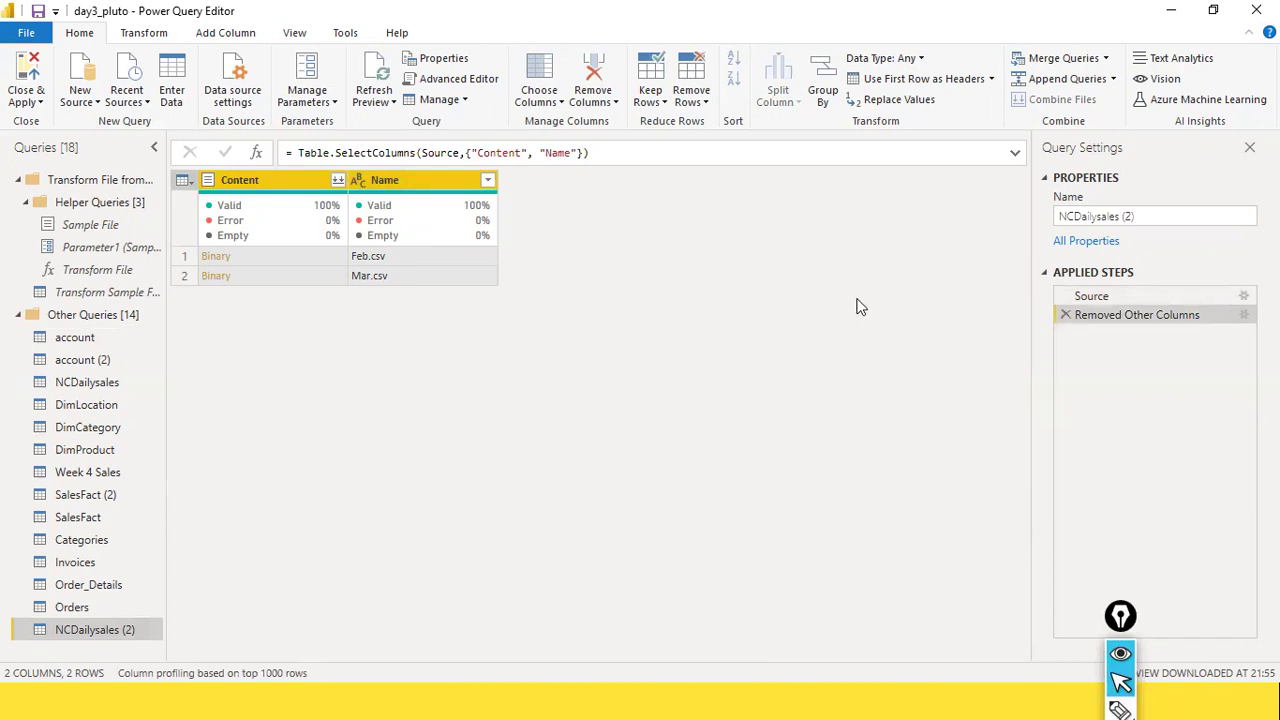
right_click(390, 188)
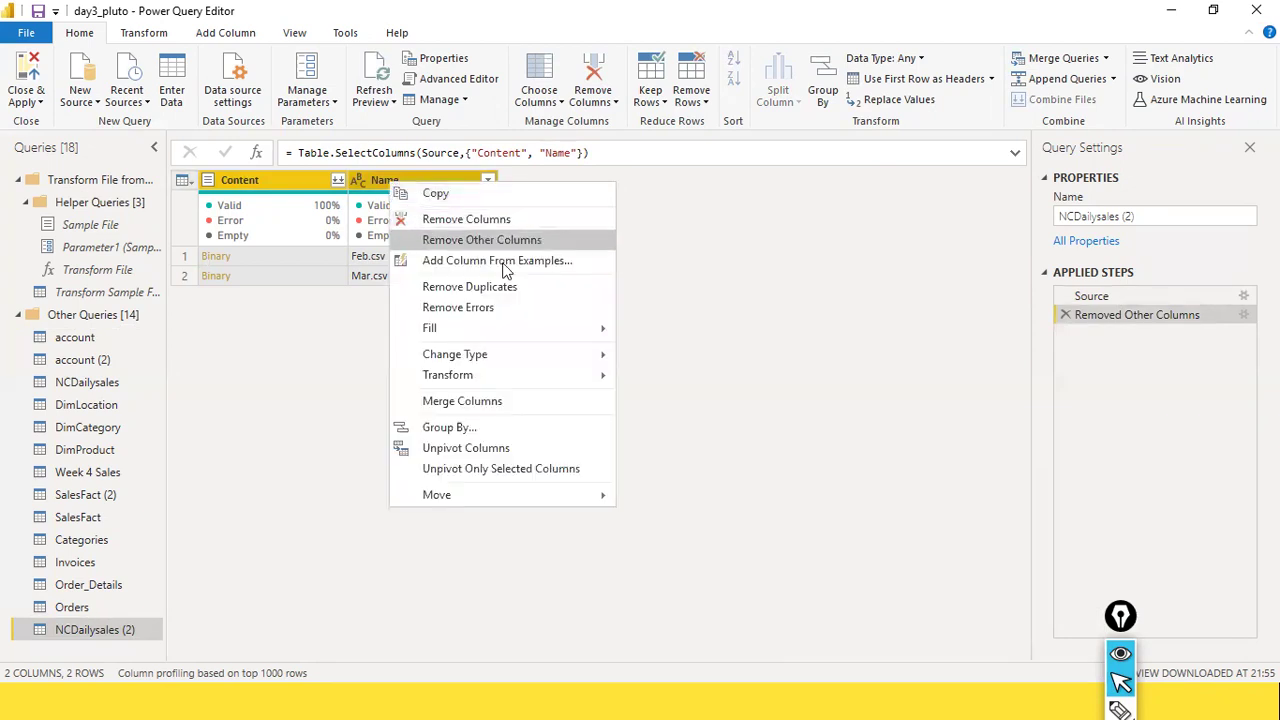
left_click(815, 304)
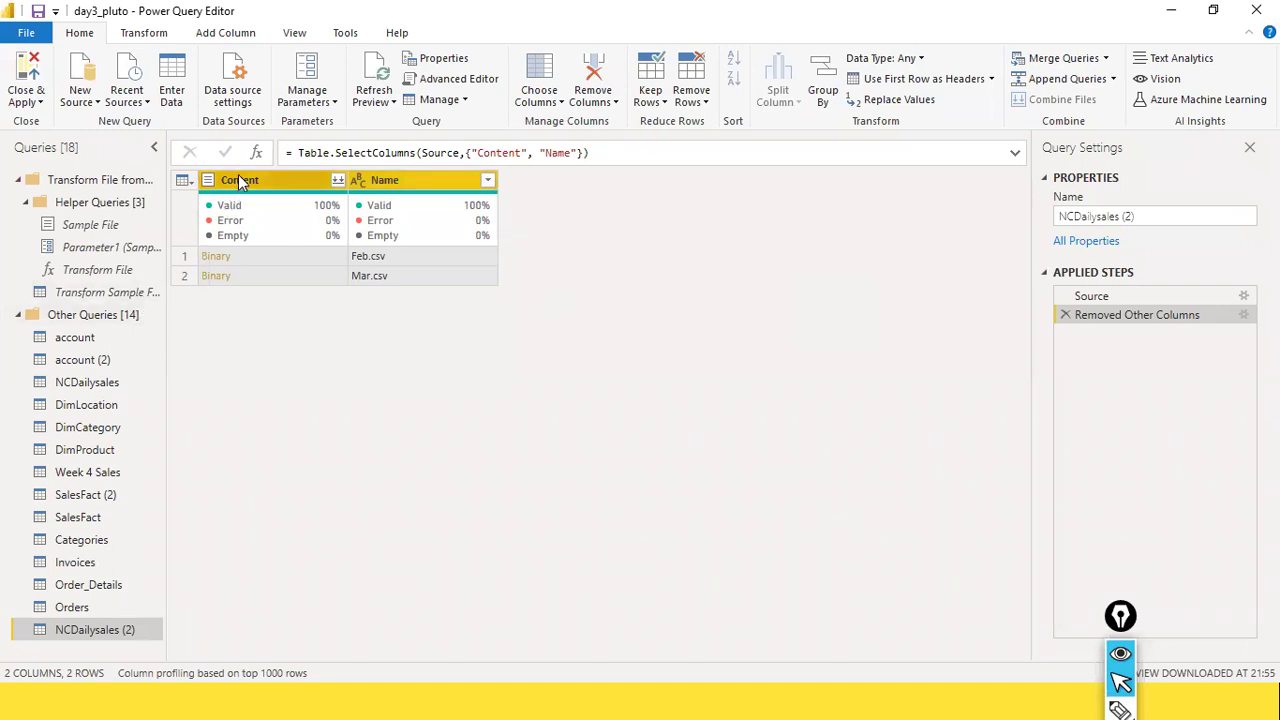
Step: Combine the files in the Content column, using the first file as sample and a comma delimiter, and review the combined rows
left_click(339, 187)
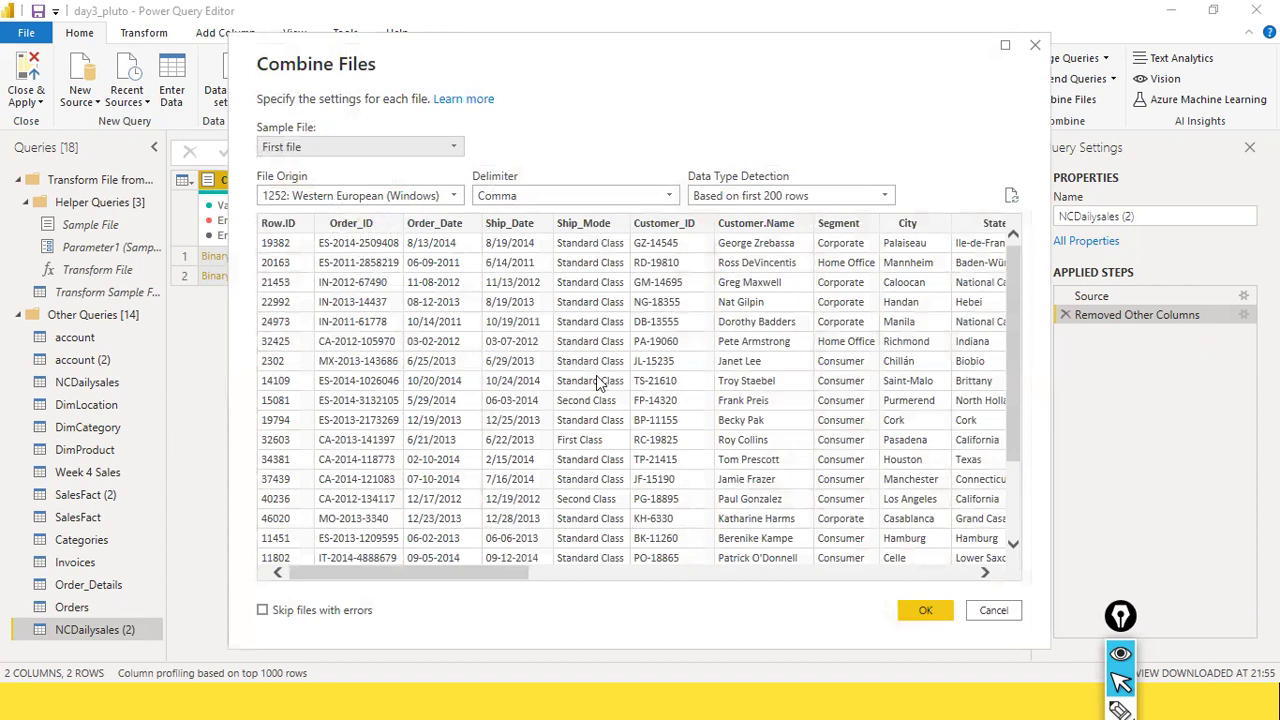
scroll(596, 383, "down", 3)
scroll(596, 380, "up", 3)
left_click(926, 613)
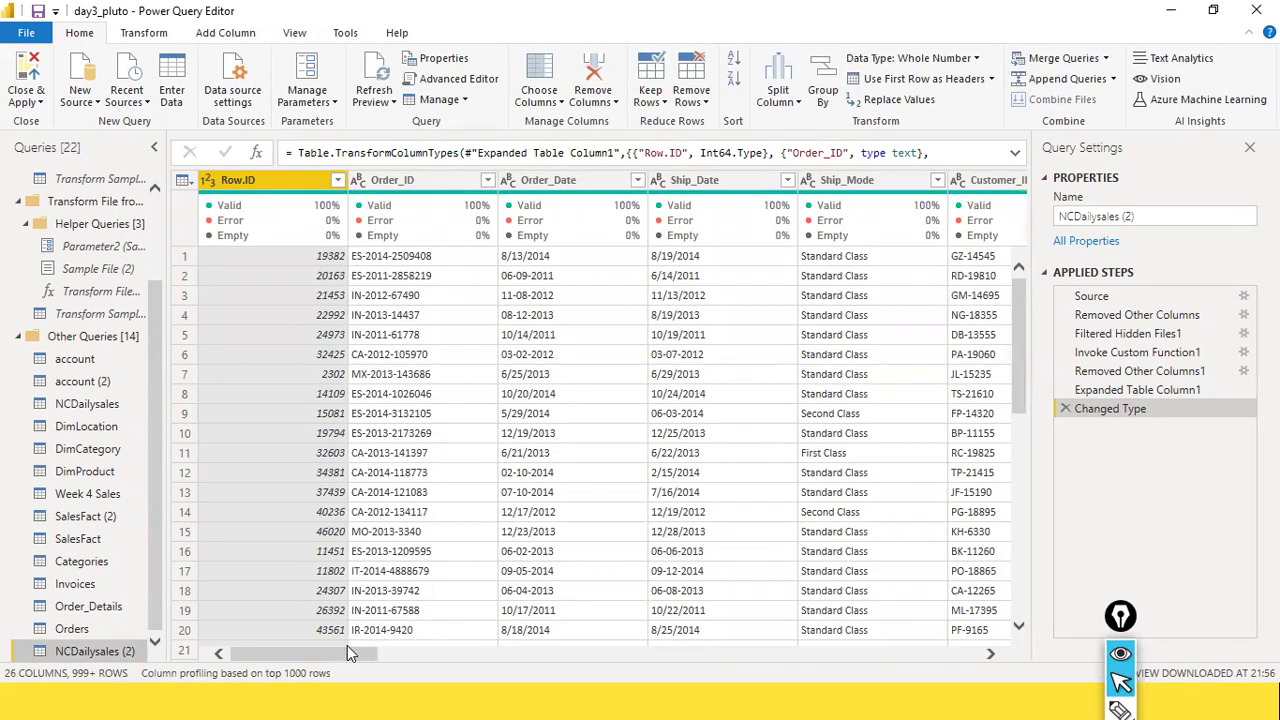
scroll(345, 643, "down", 1)
left_click_drag(345, 651, 221, 641)
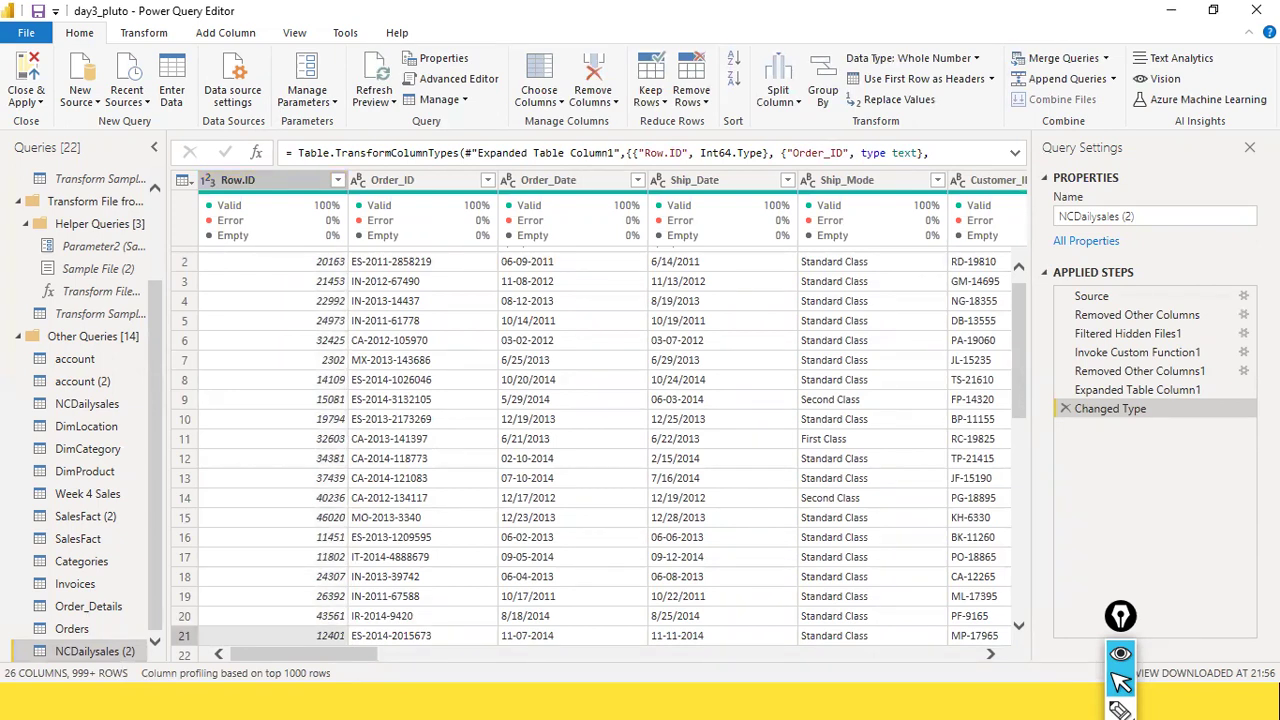
left_click(37, 102)
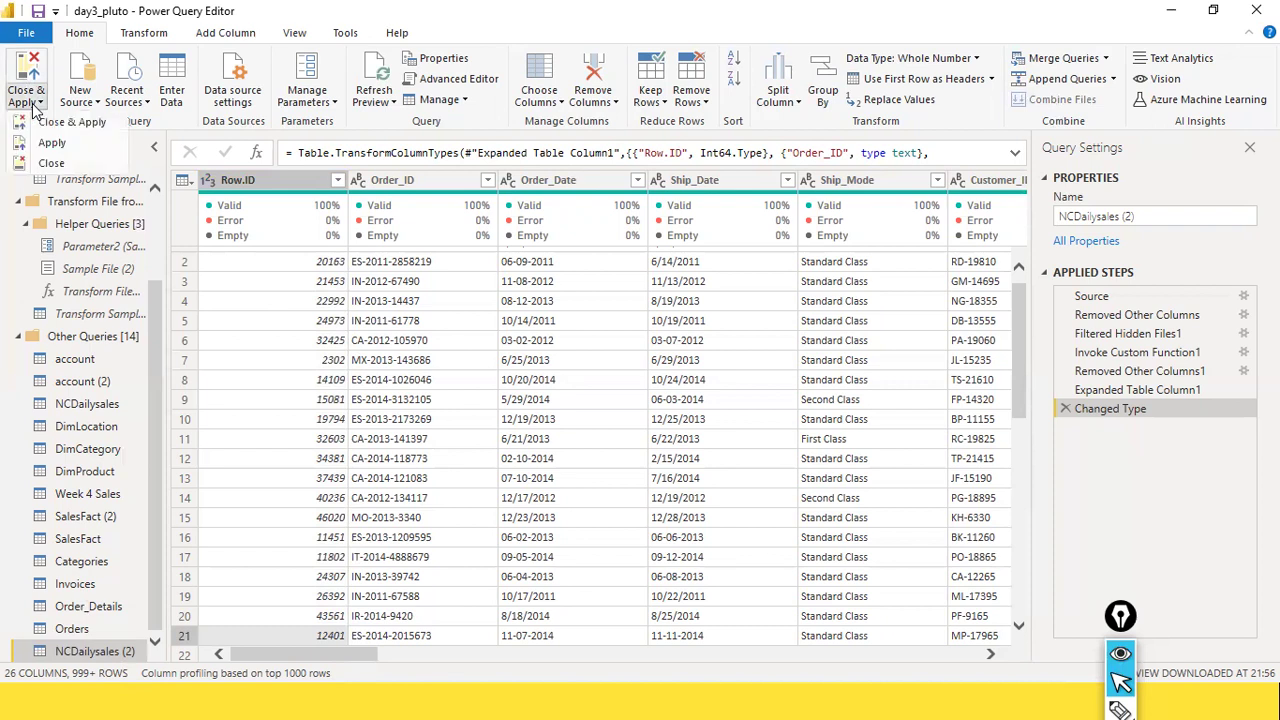
key("Escape")
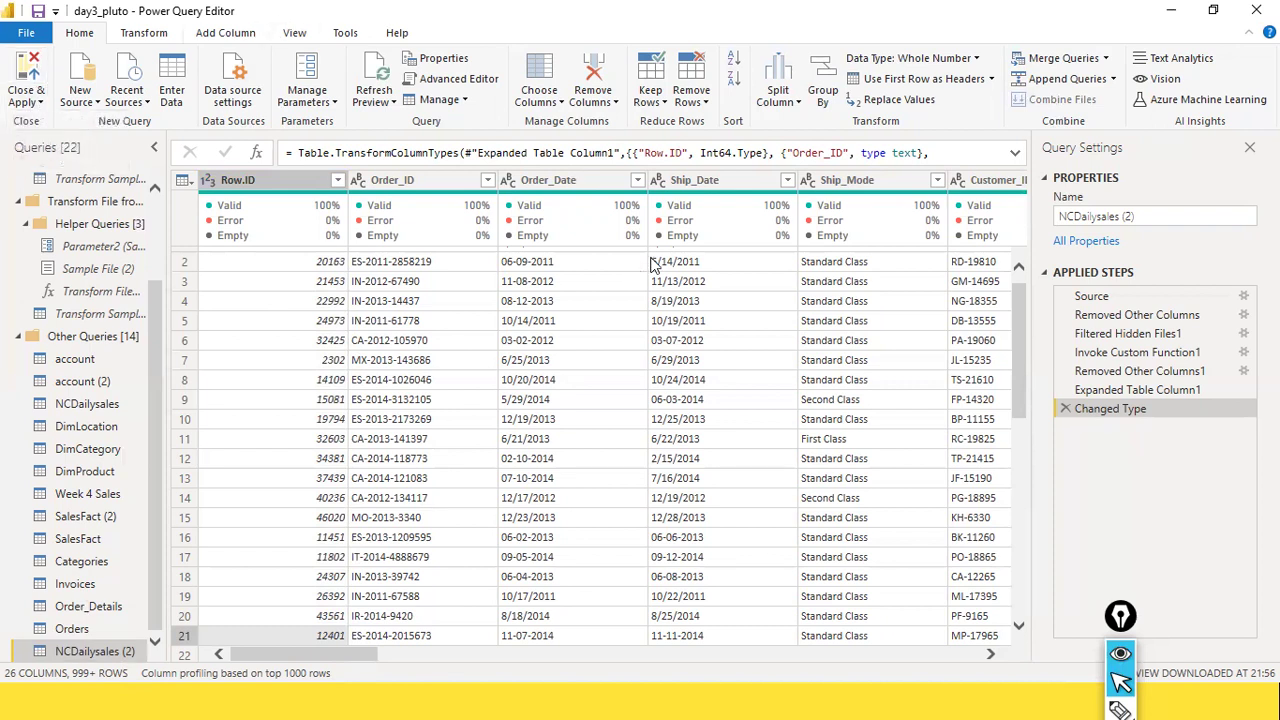
Step: Switch to File Explorer, check the files in the NCDailysales folder and its Apr subfolder, and return to the Power Query Editor
mouse_move(757, 250)
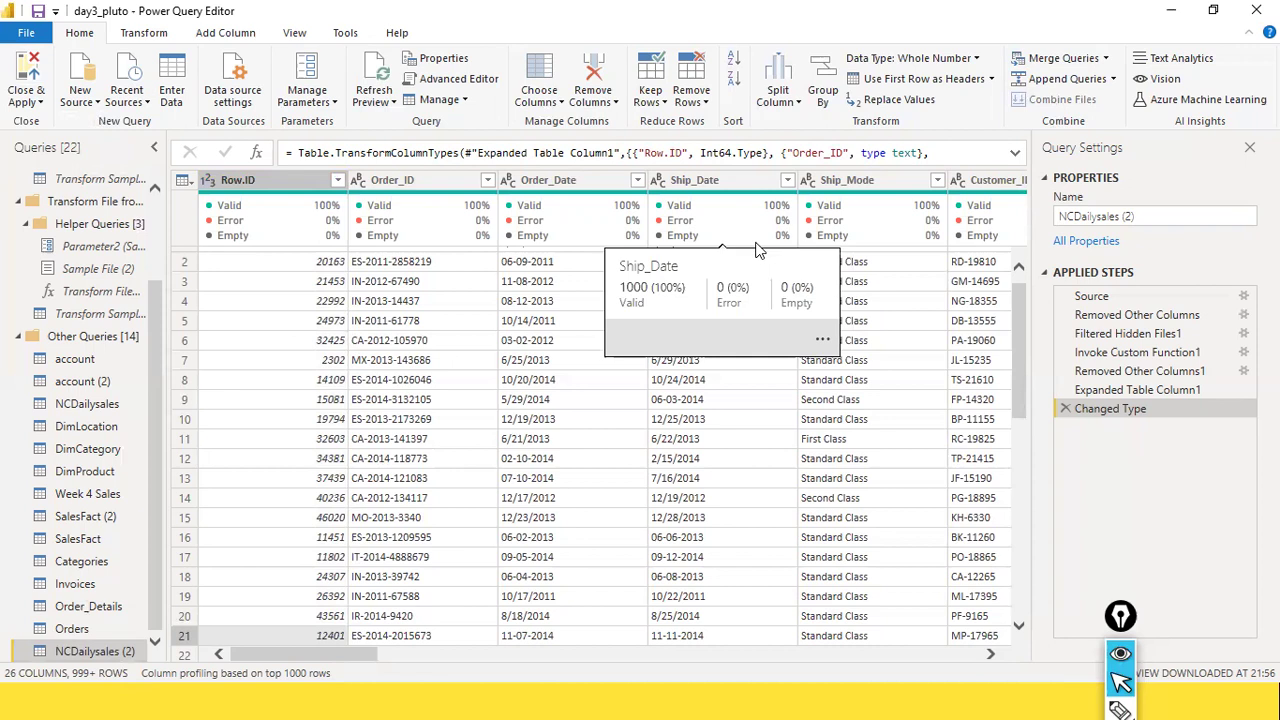
key("alt+Tab")
key("alt+Tab")
key("alt+Tab")
key("alt+Tab")
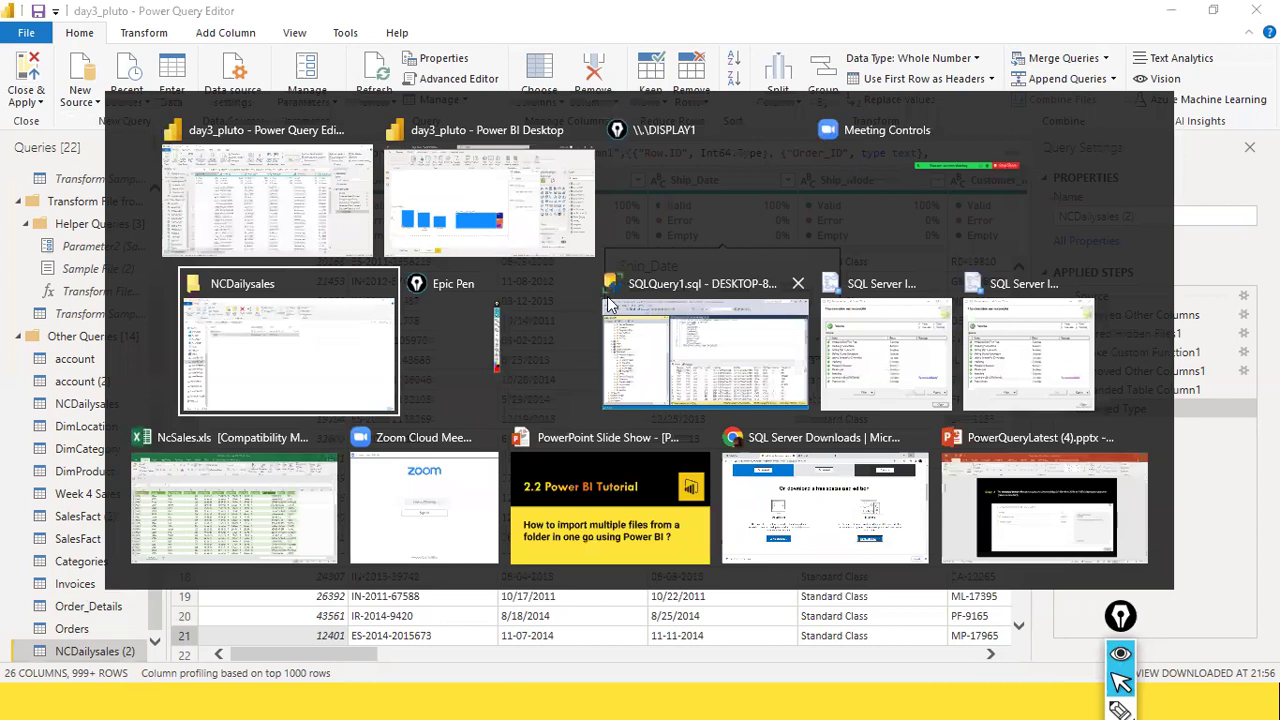
double_click(225, 221)
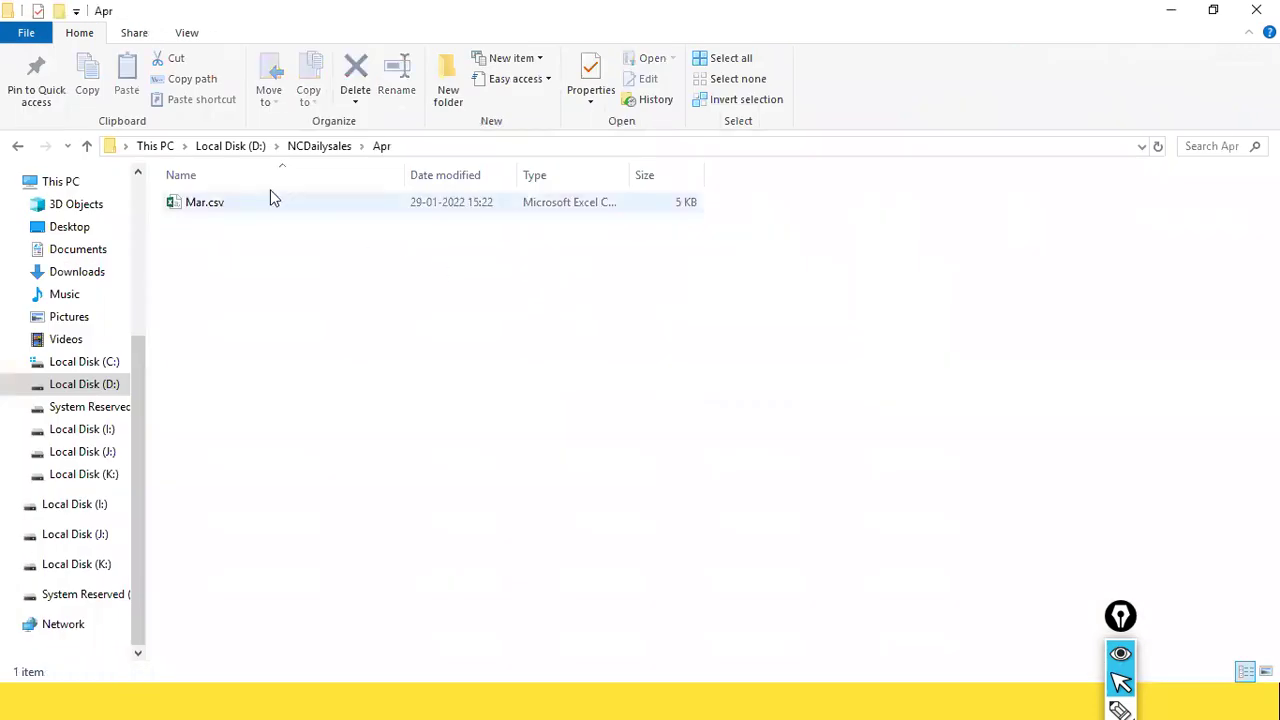
left_click(295, 148)
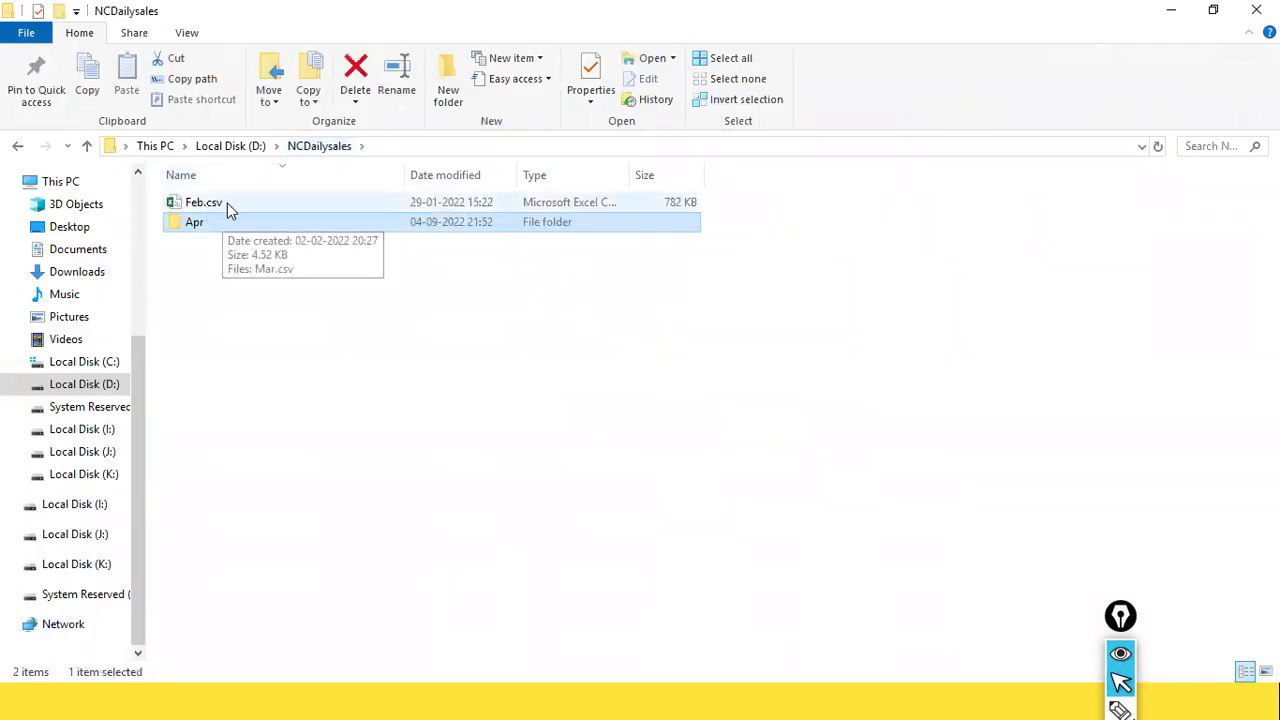
key("alt+Tab")
mouse_move(257, 242)
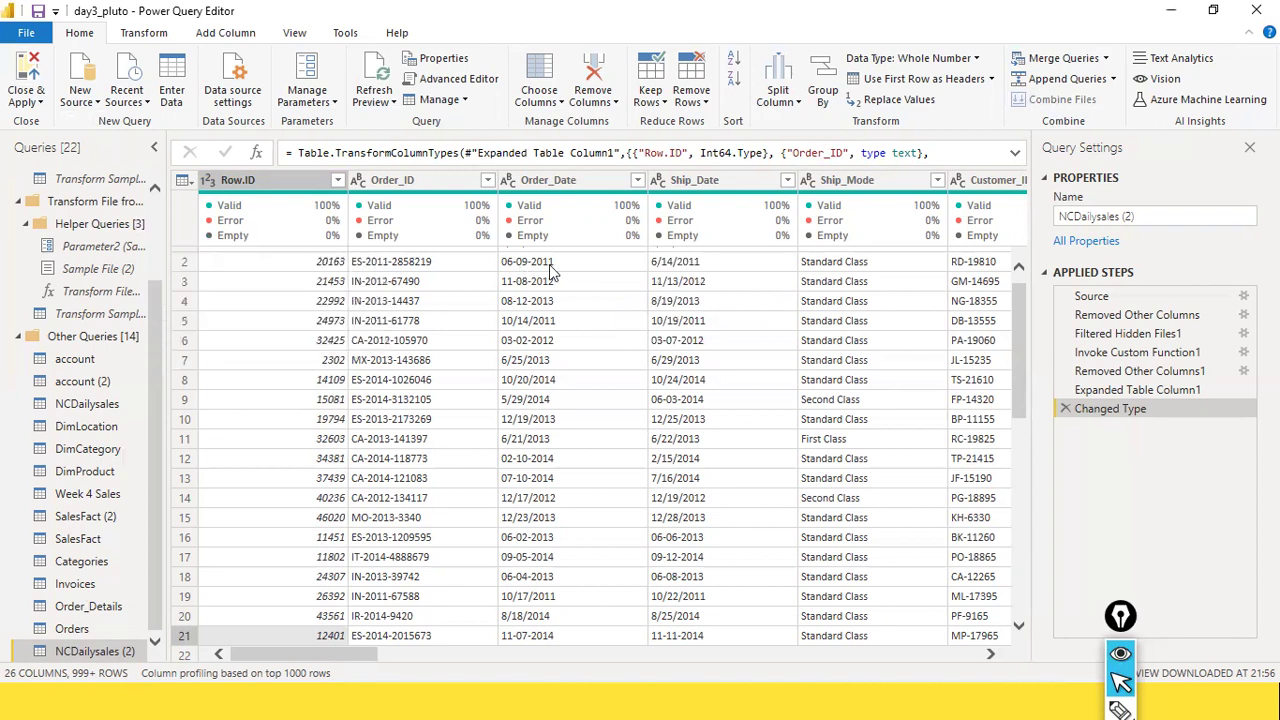
Step: Count the rows of the combined NCDailysales (2) query and remove the Counted Rows step
left_click(150, 34)
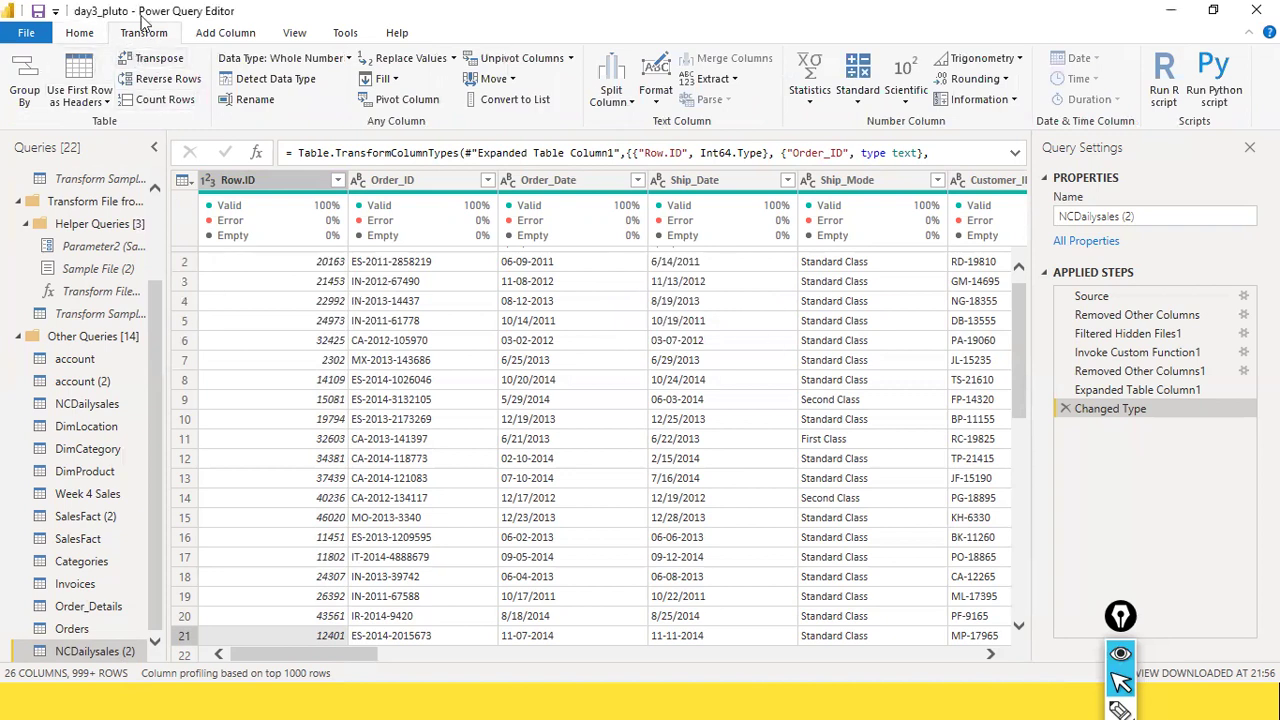
left_click(145, 100)
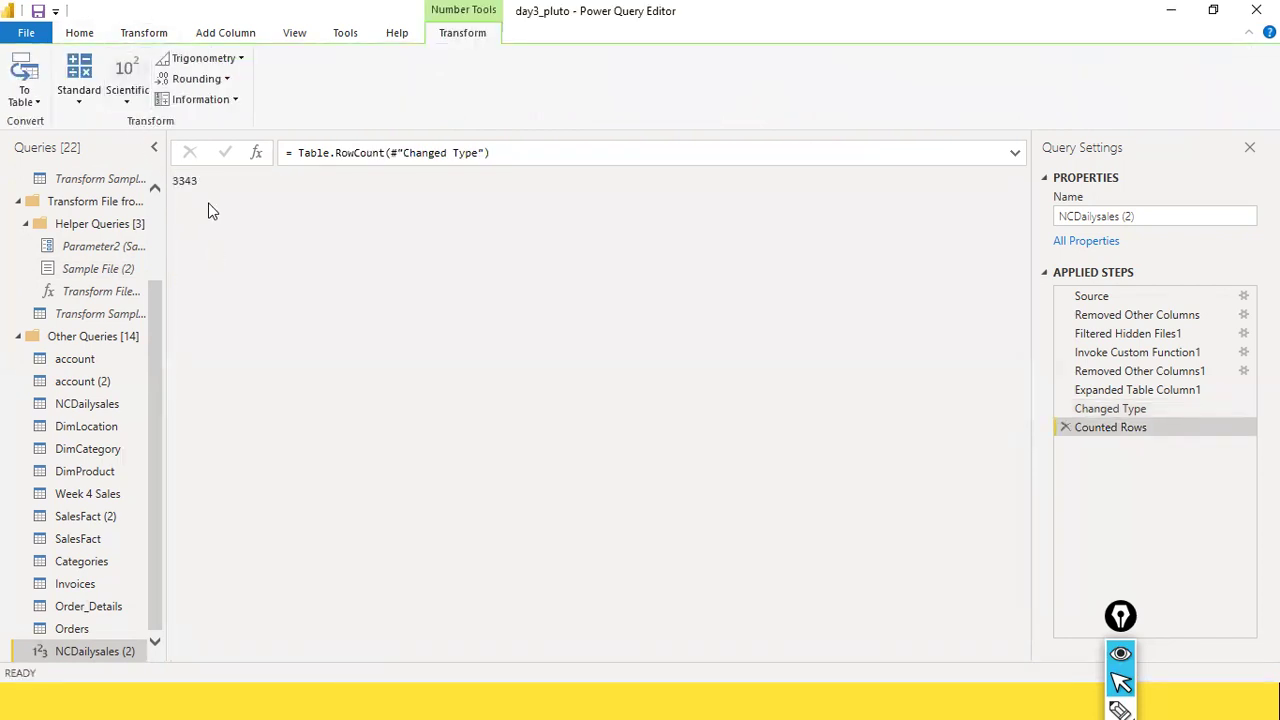
left_click(1066, 428)
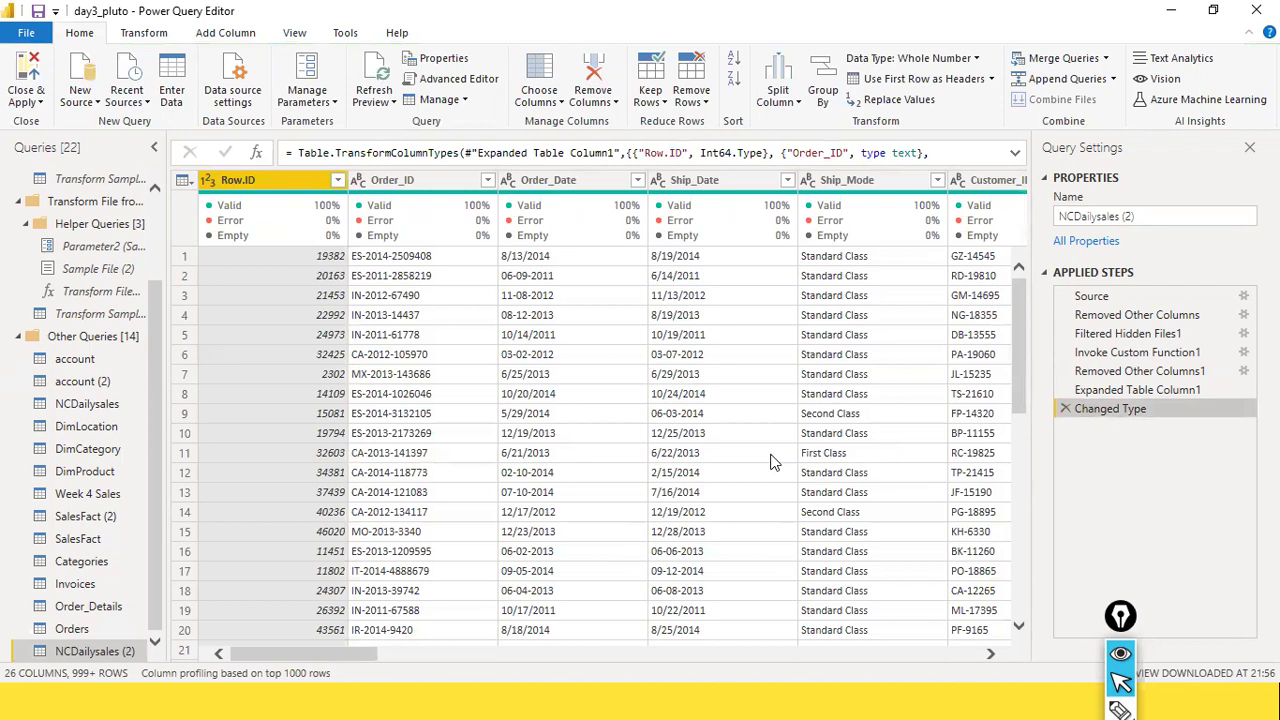
Step: Switch to File Explorer, open Mar.csv from the Apr folder in Excel, and check how many rows its Row.ID column holds
key("alt+Tab")
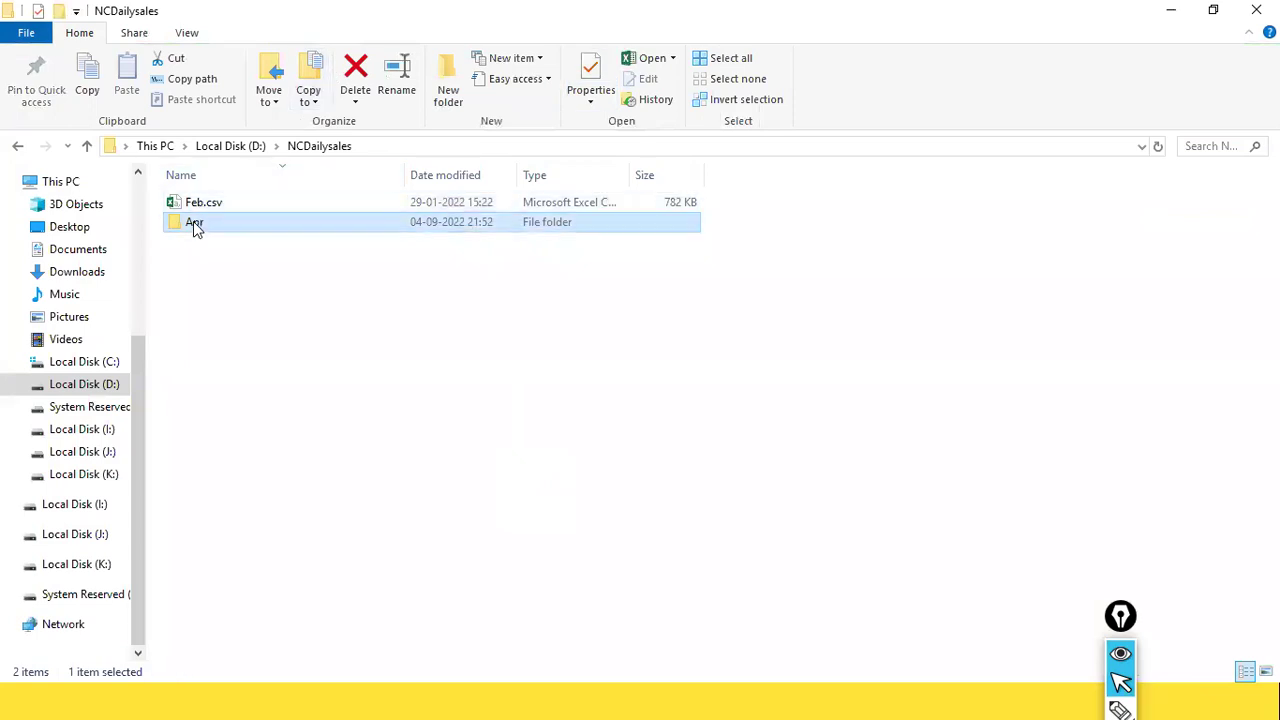
double_click(193, 221)
left_click(204, 211)
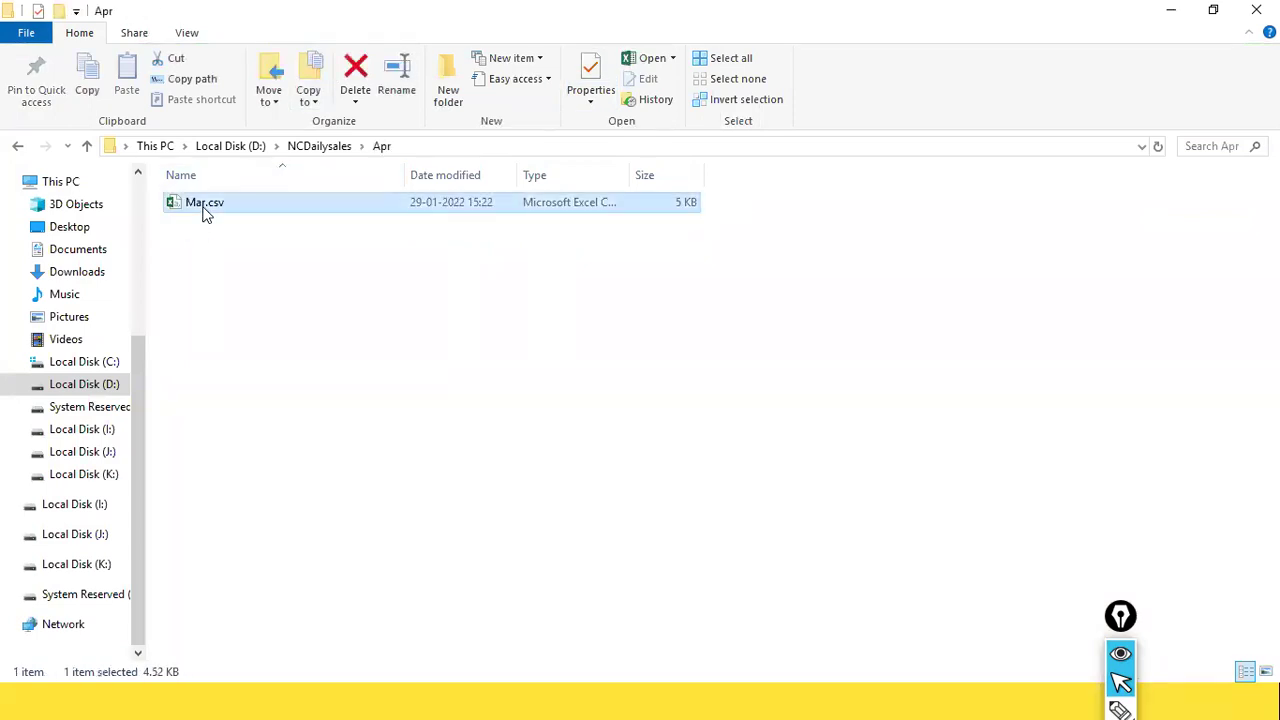
double_click(204, 211)
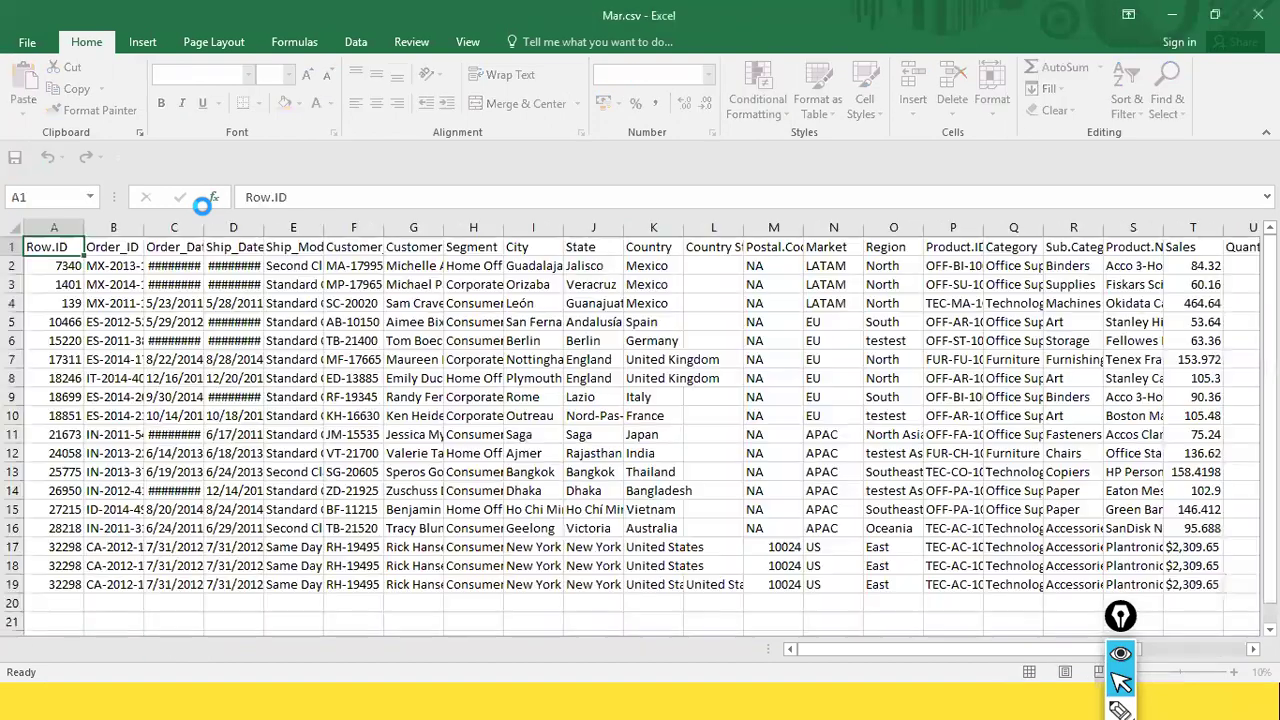
left_click(62, 584, "shift")
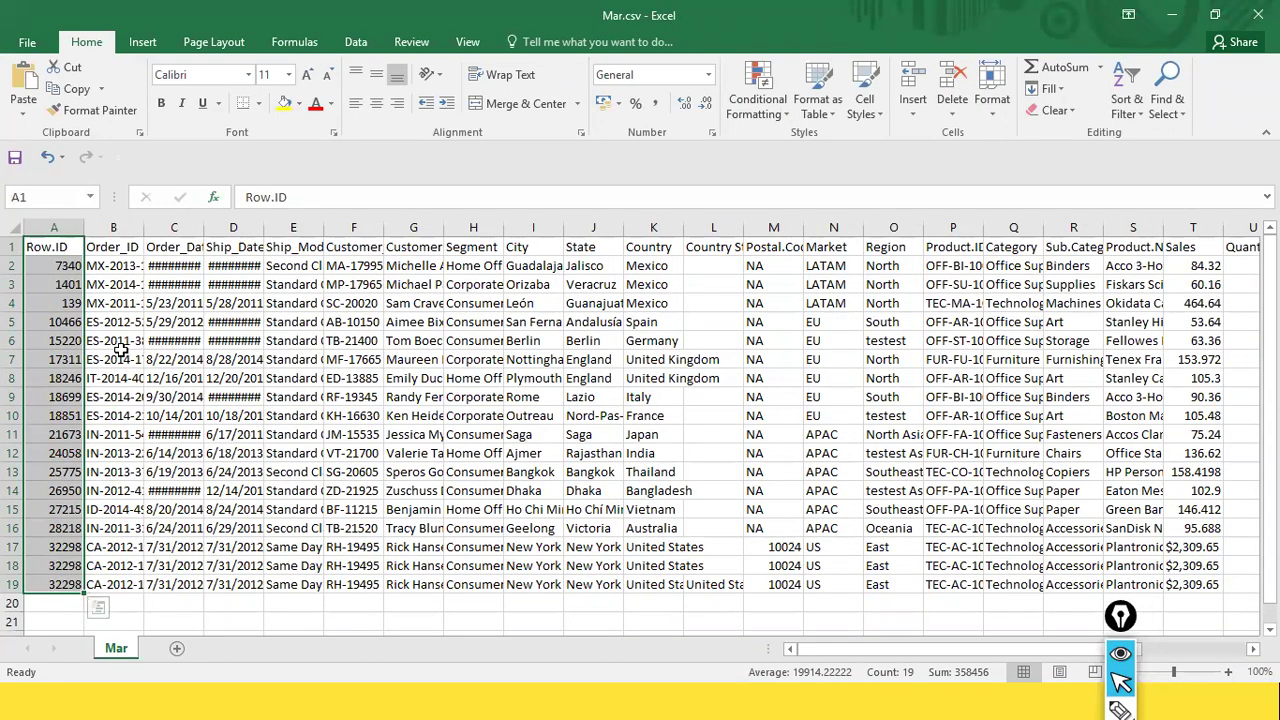
left_click(47, 251)
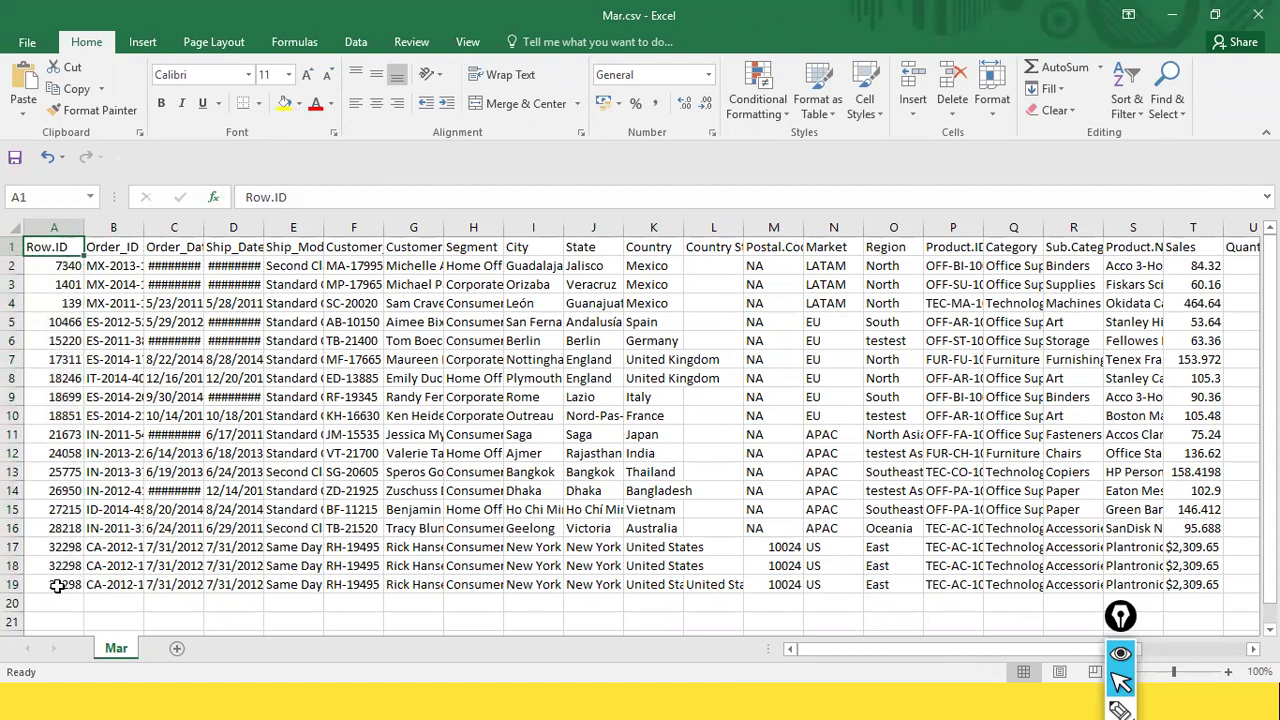
left_click(89, 587)
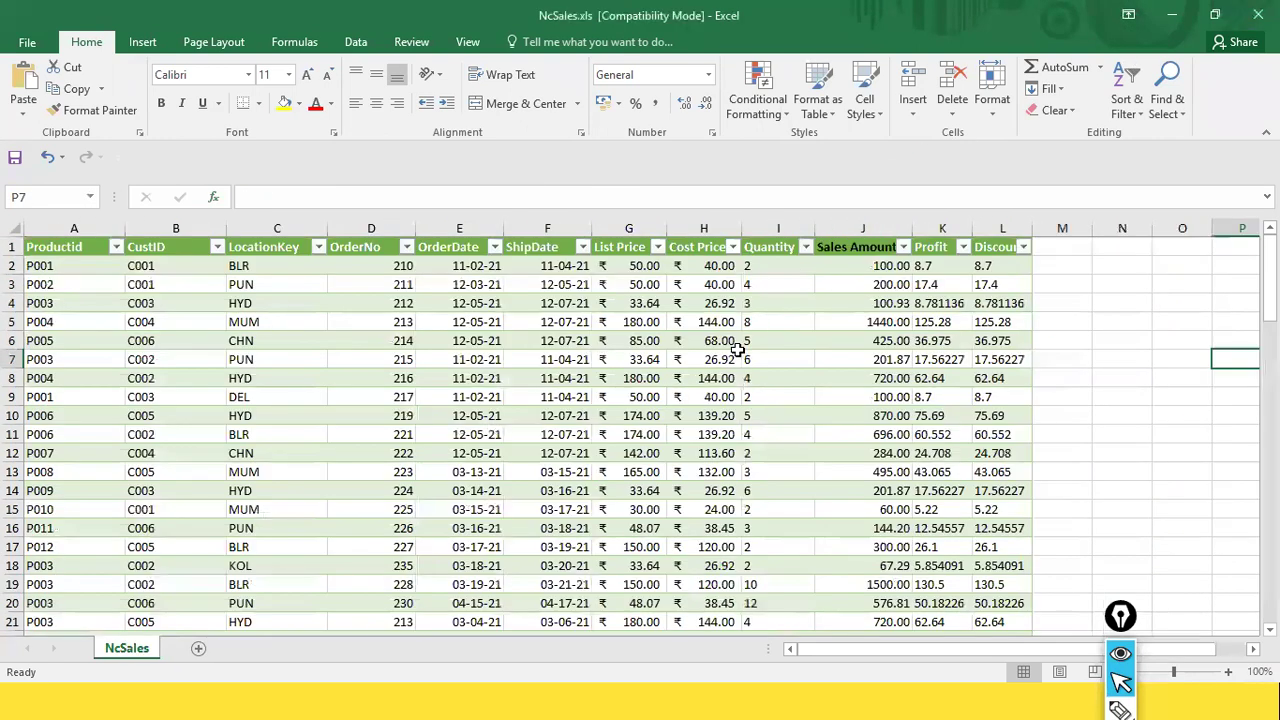
Step: Switch from the NcSales workbook back to the Power Query Editor
key("alt+Tab")
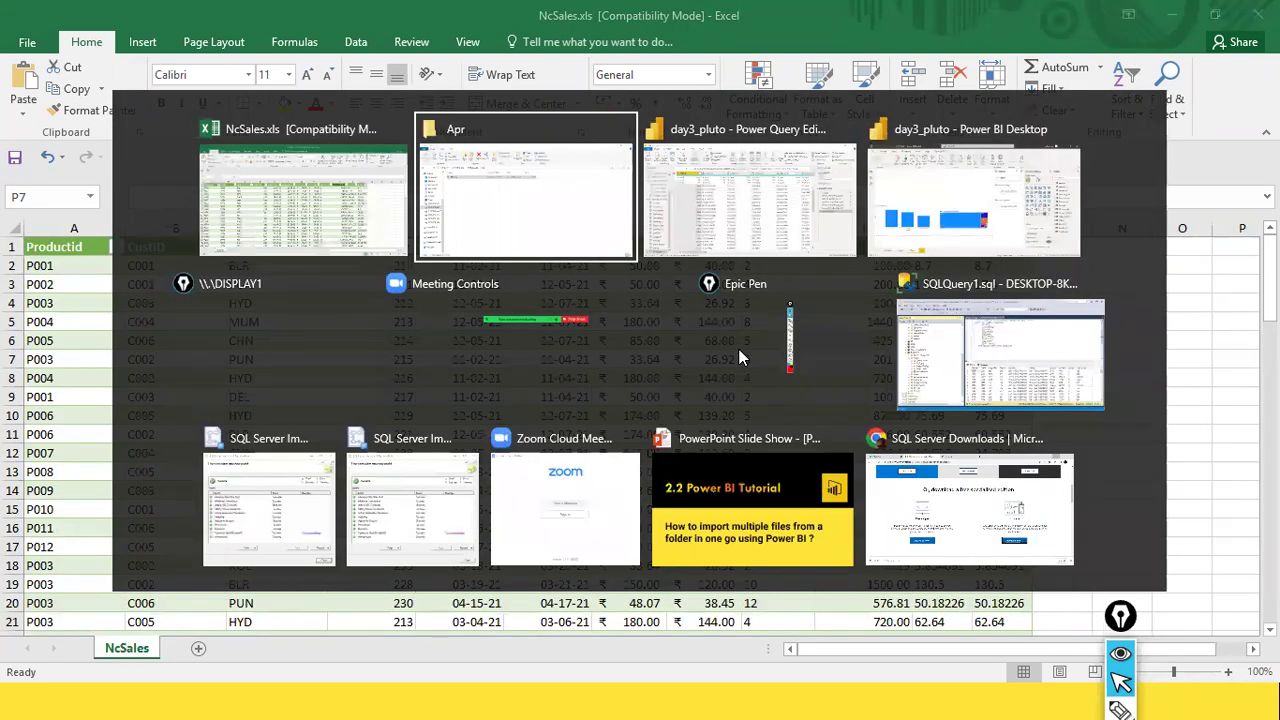
key("alt+Tab")
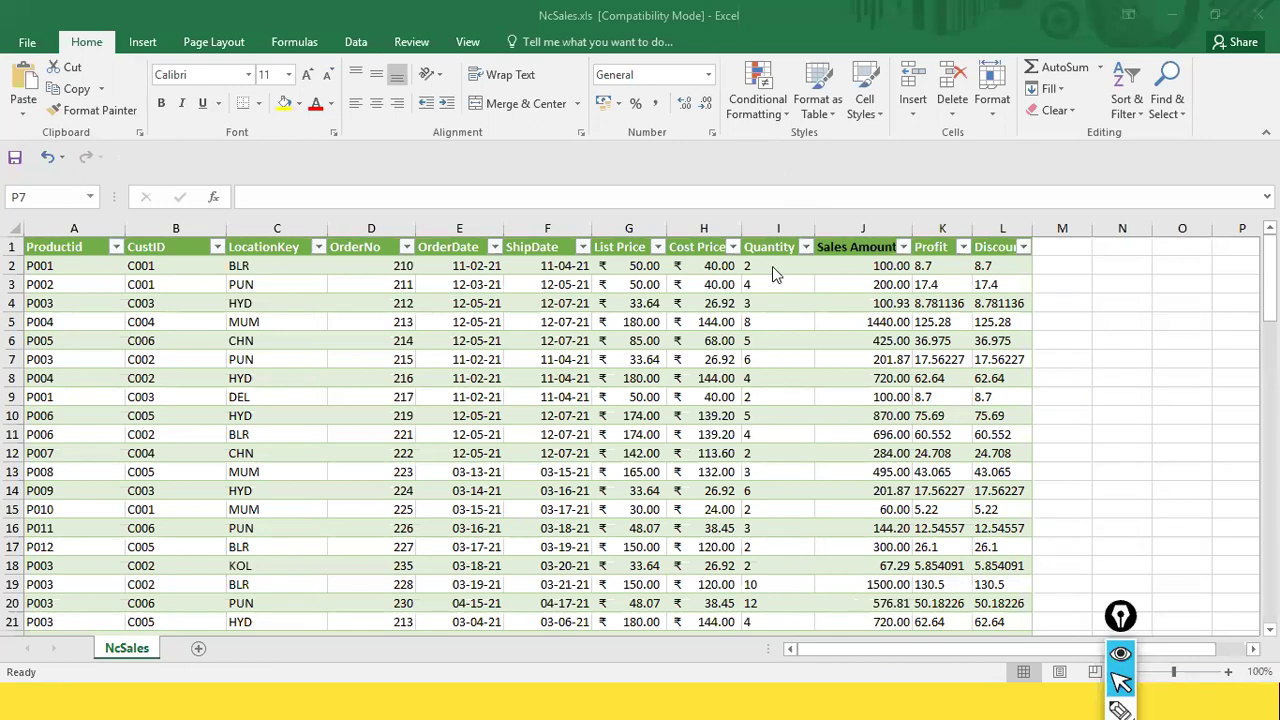
key("super")
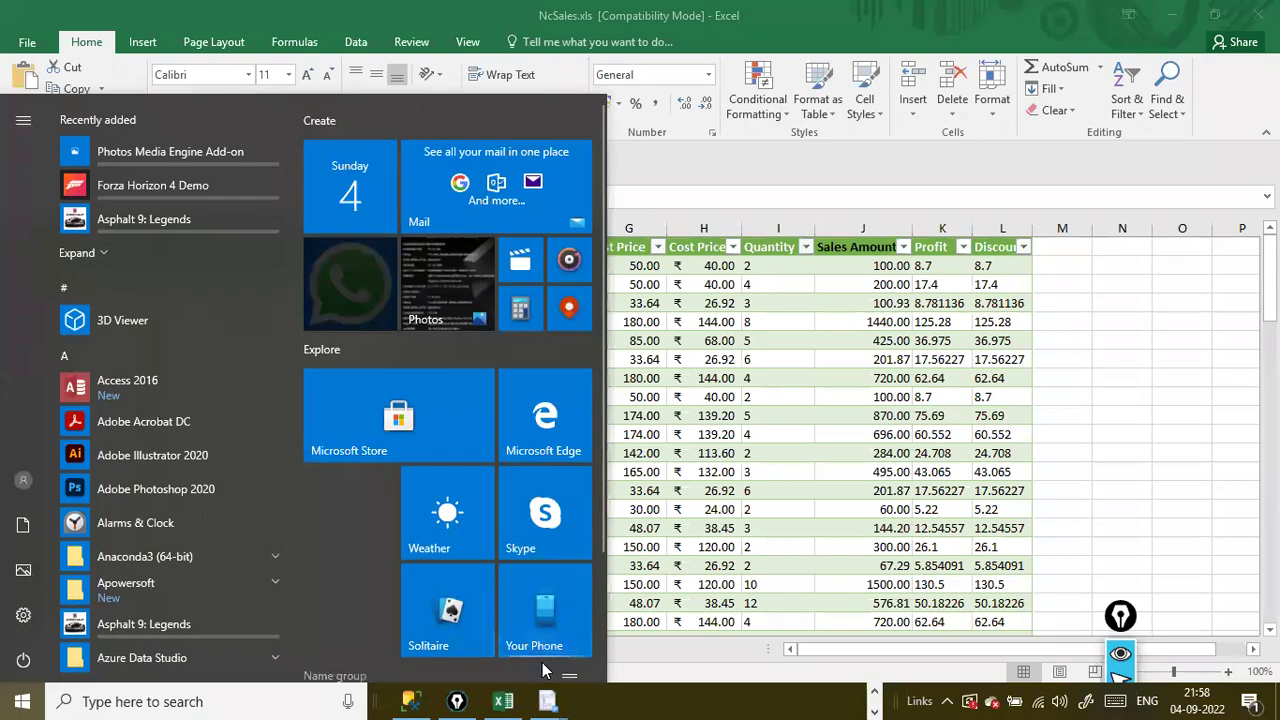
left_click(505, 699)
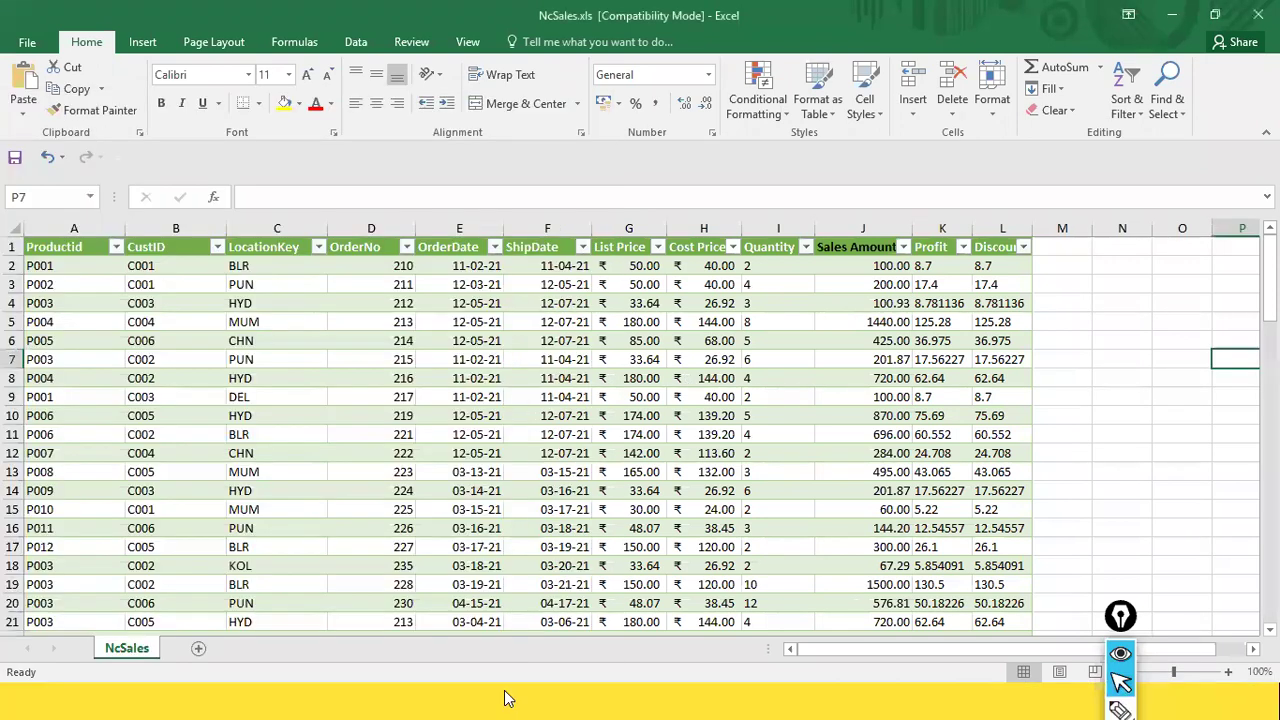
key("super")
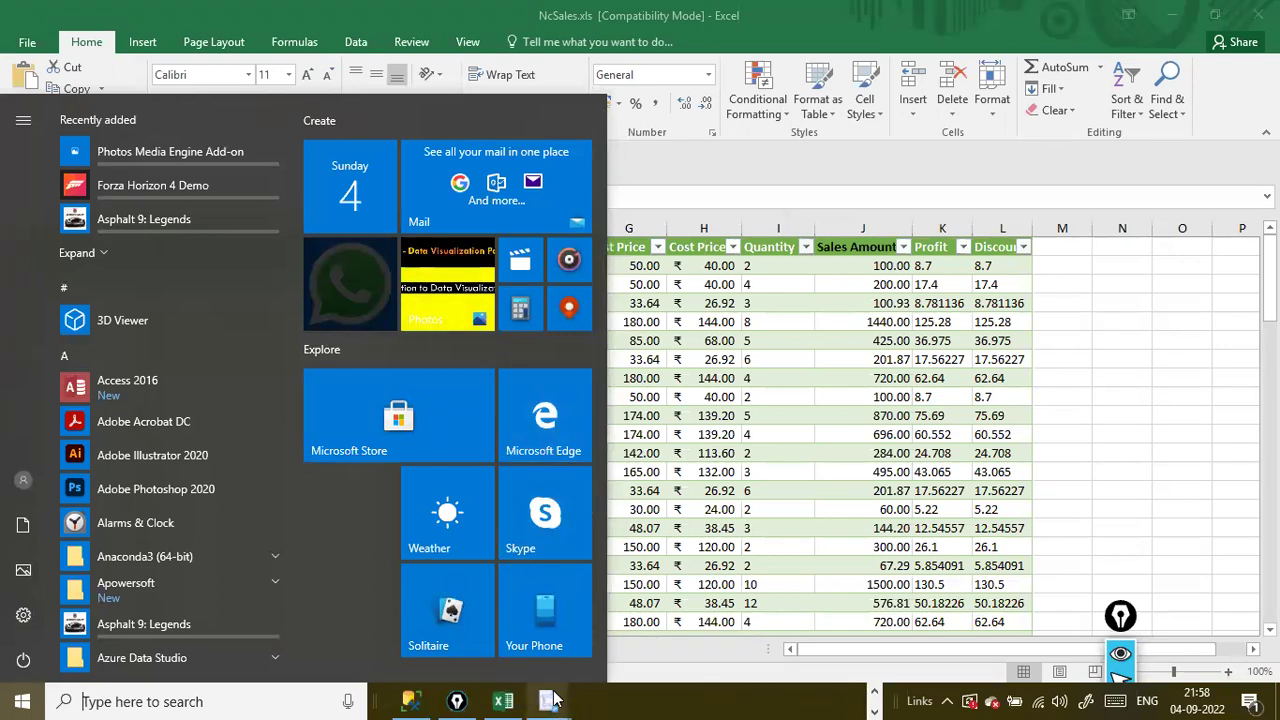
left_click(721, 185)
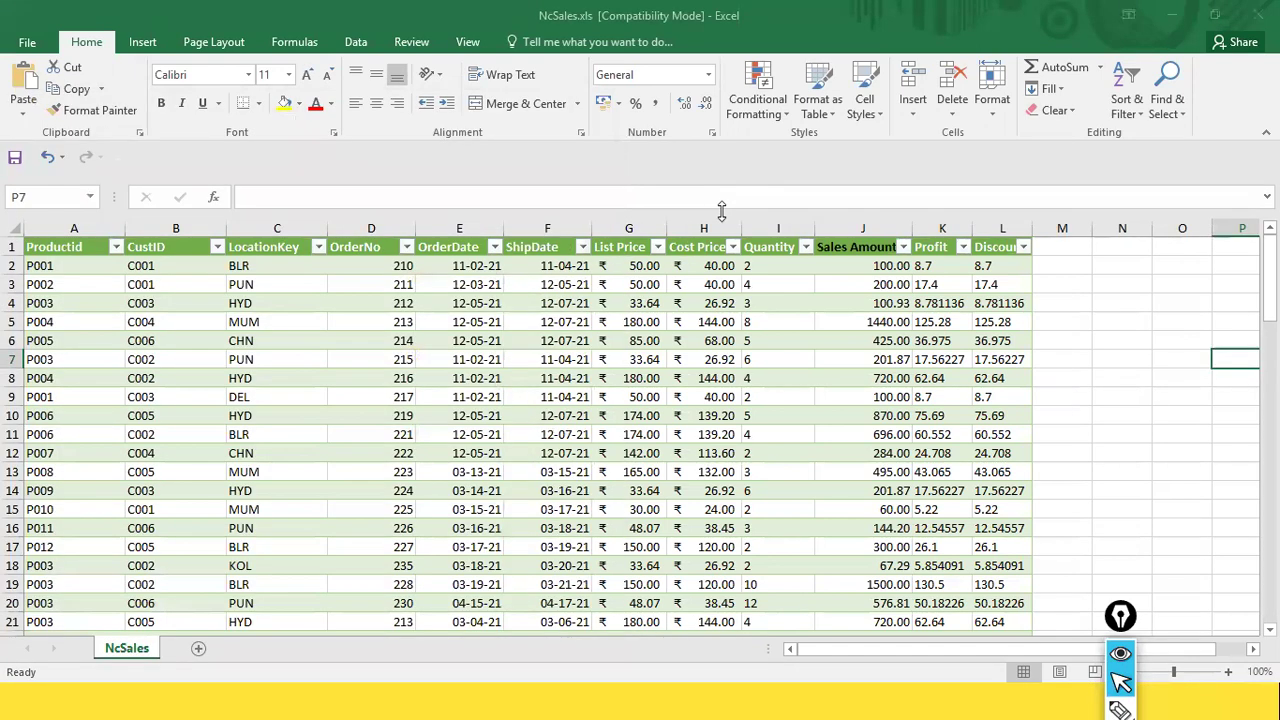
key("alt+Tab")
key("alt+Tab")
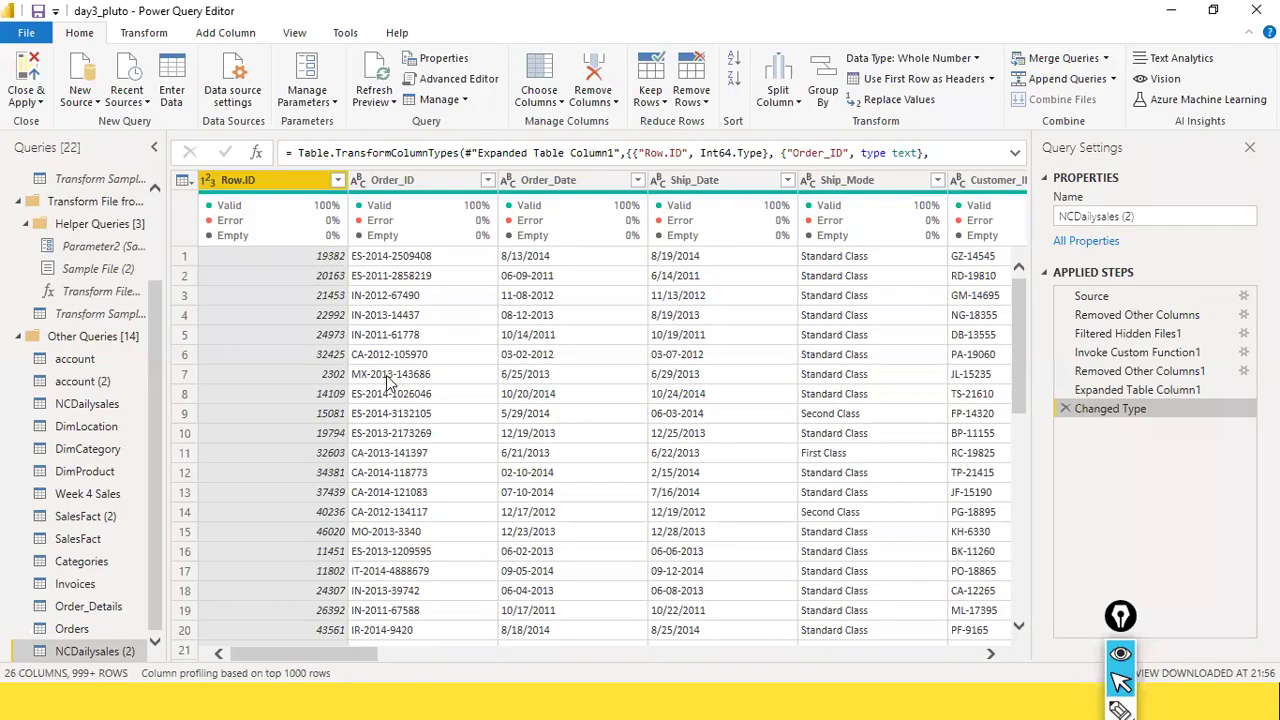
key("super")
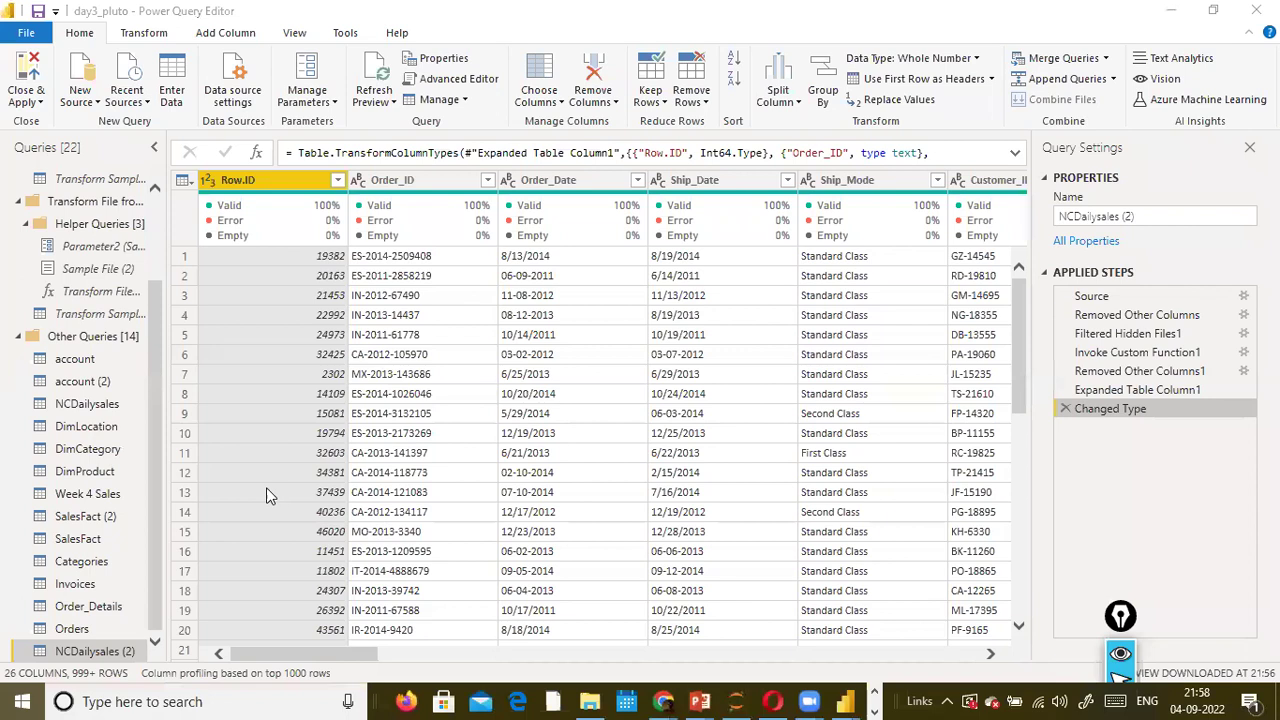
type("ca")
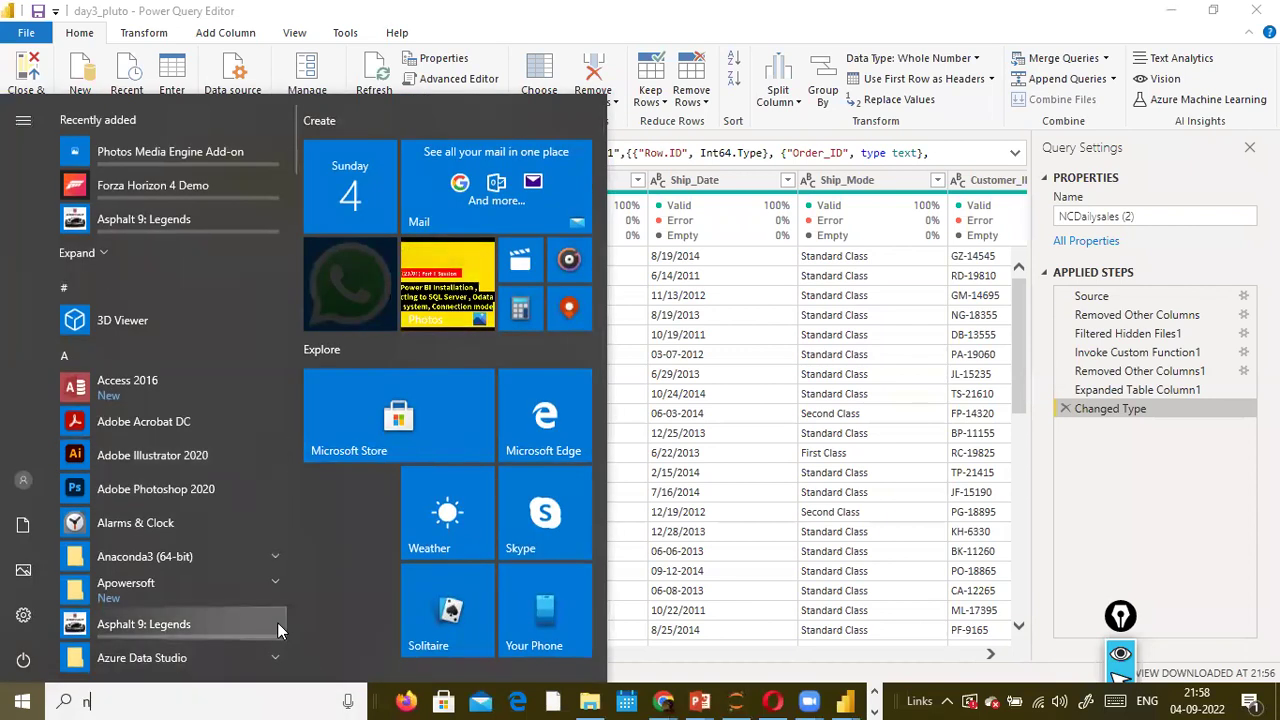
key("BackSpace")
key("BackSpace")
type("calc")
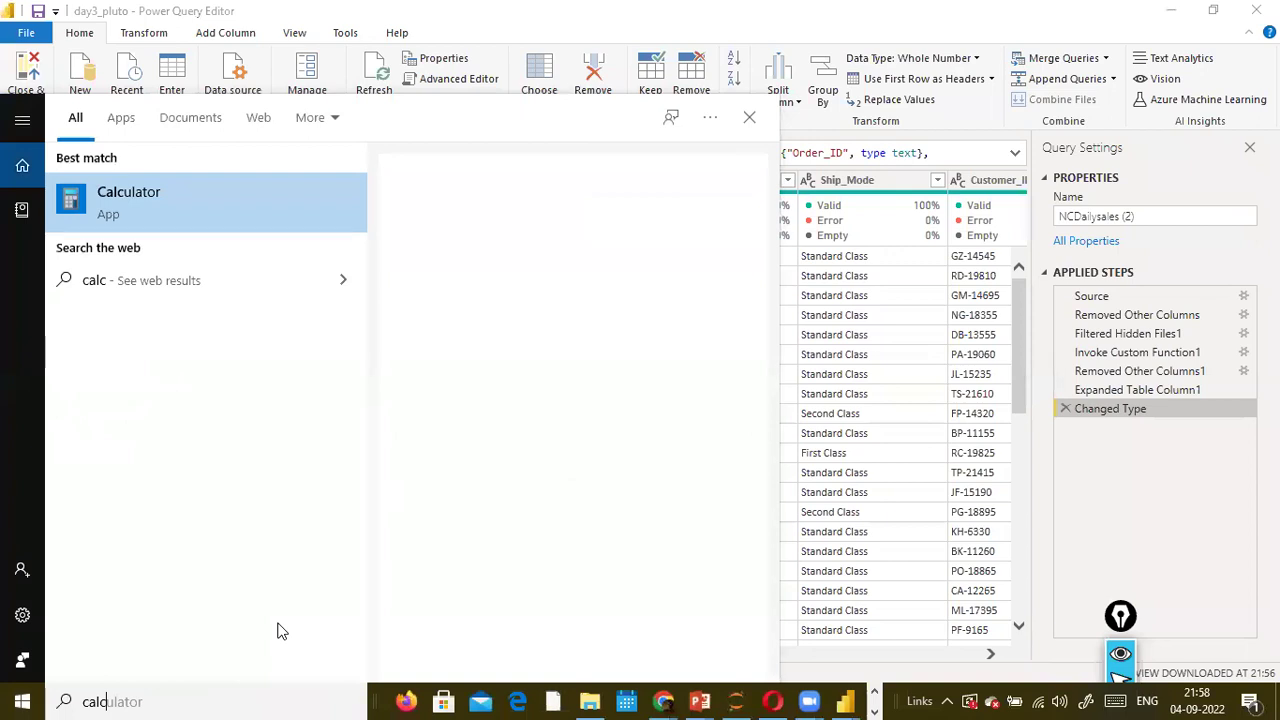
left_click(128, 198)
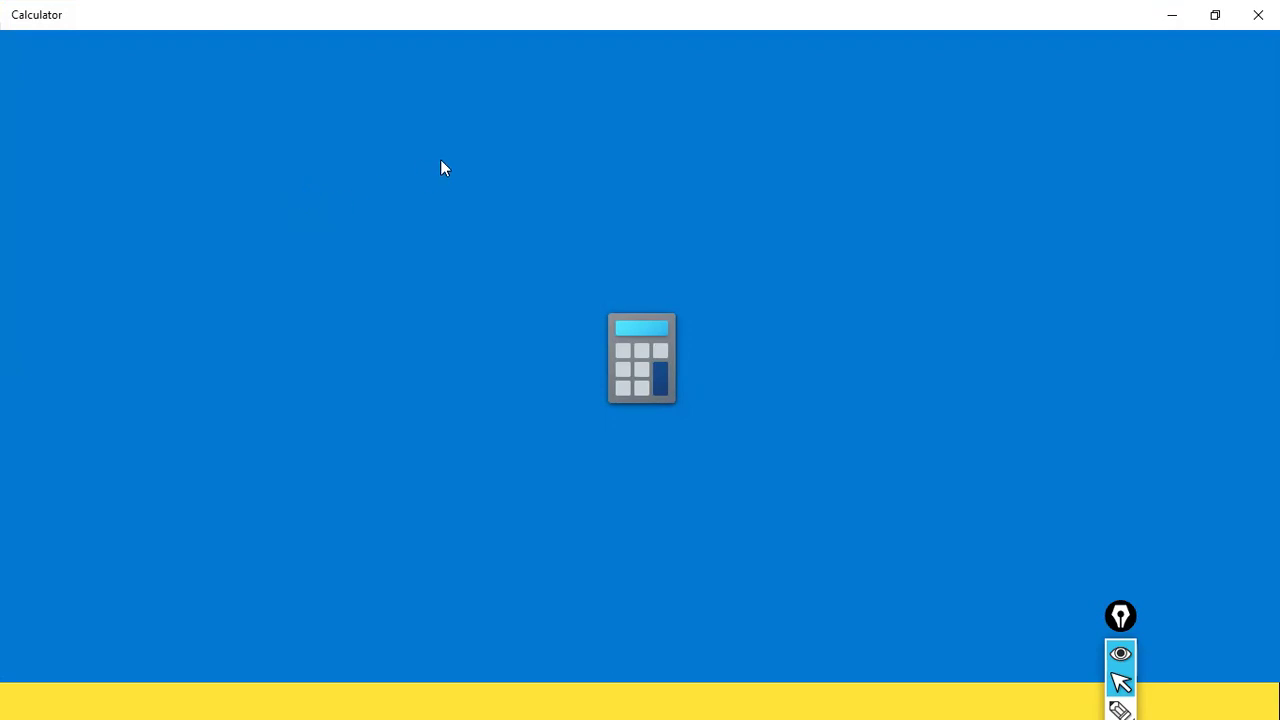
left_click(1215, 15)
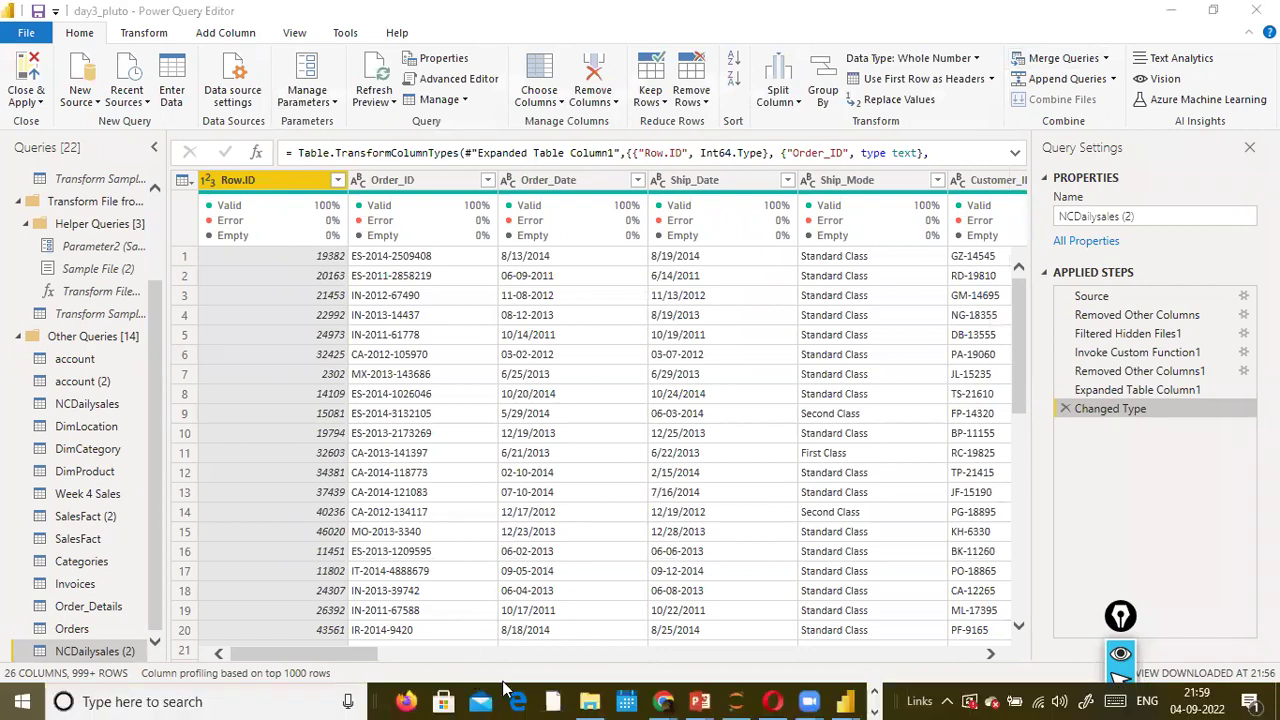
Step: Close the two open SQL Server Import windows
key("super")
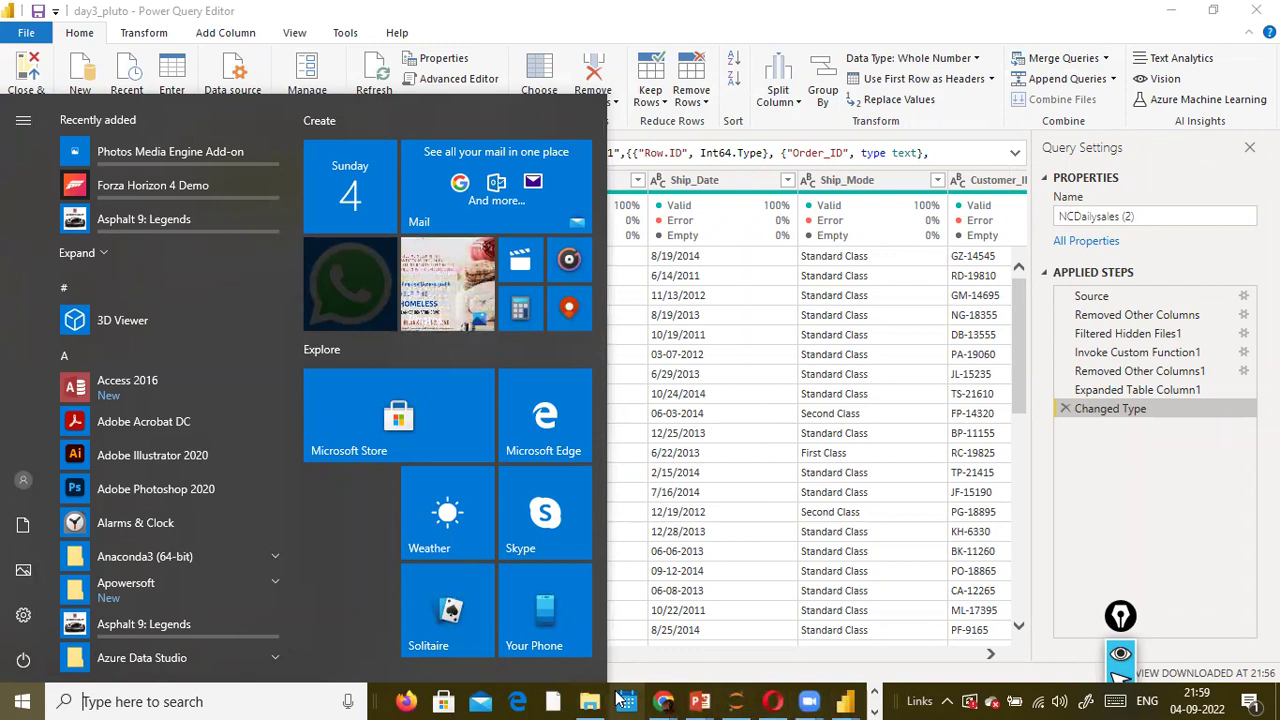
left_click(875, 708)
mouse_move(549, 700)
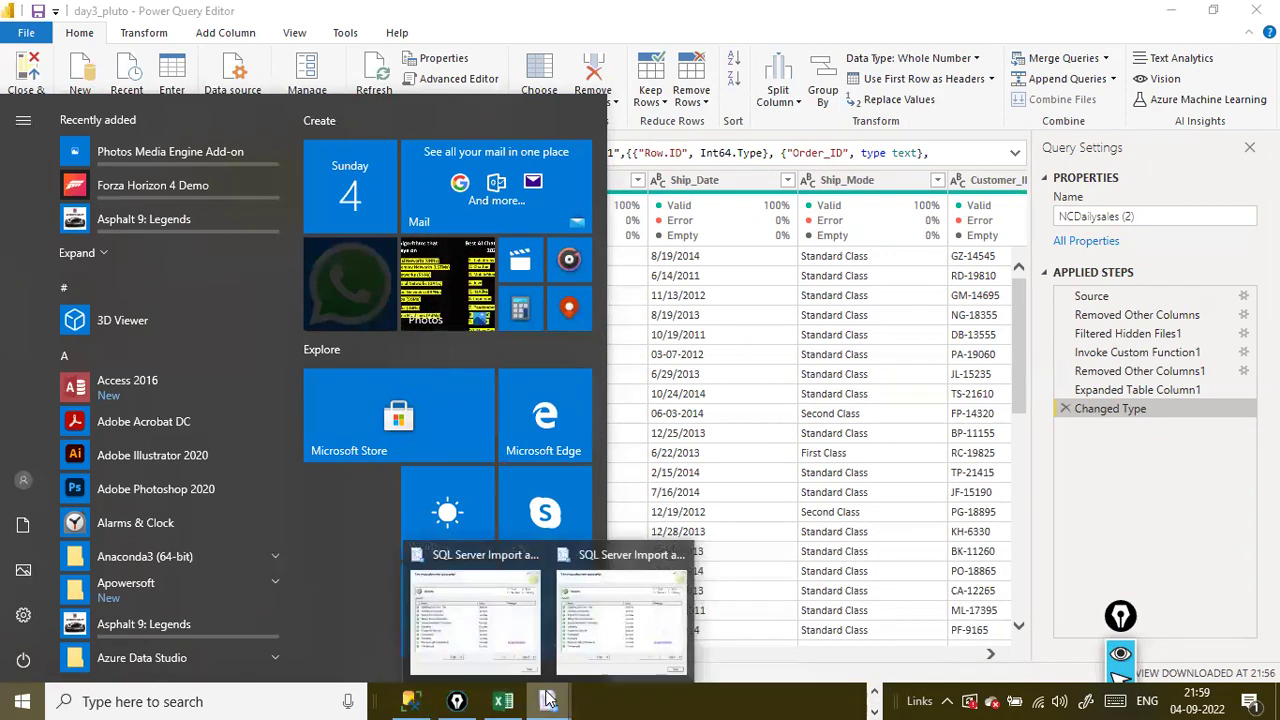
left_click(679, 554)
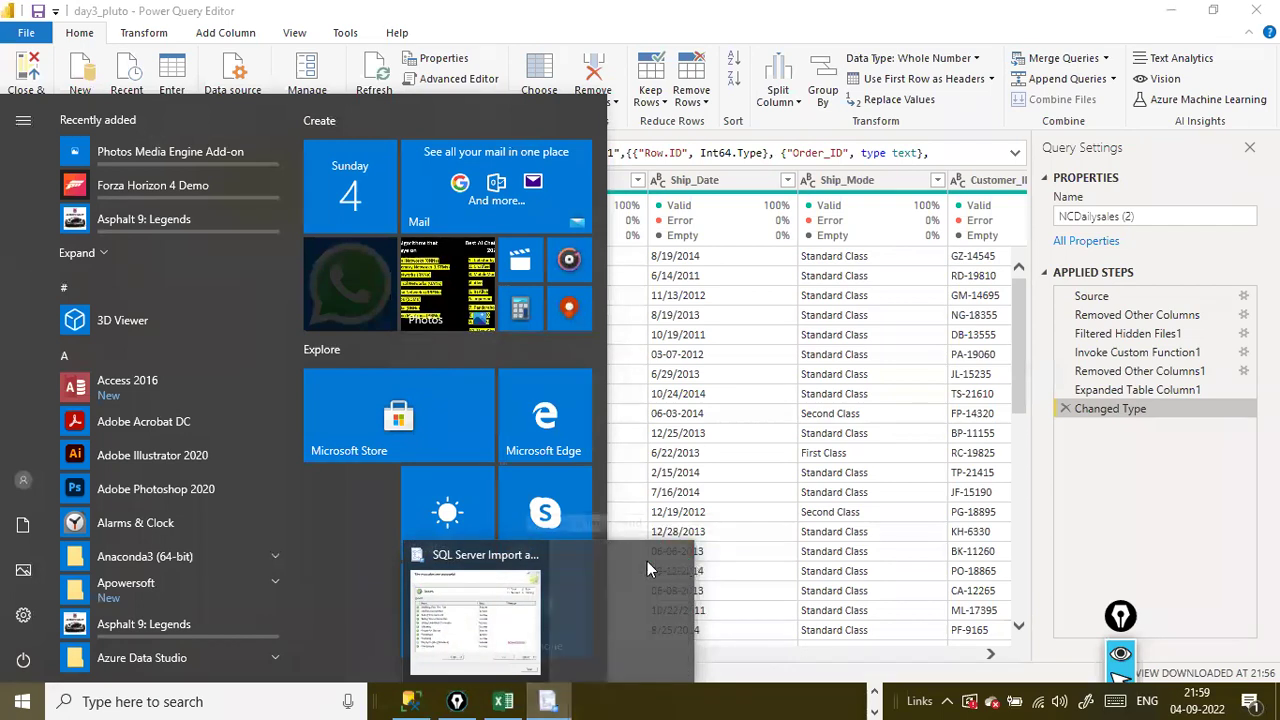
left_click(608, 555)
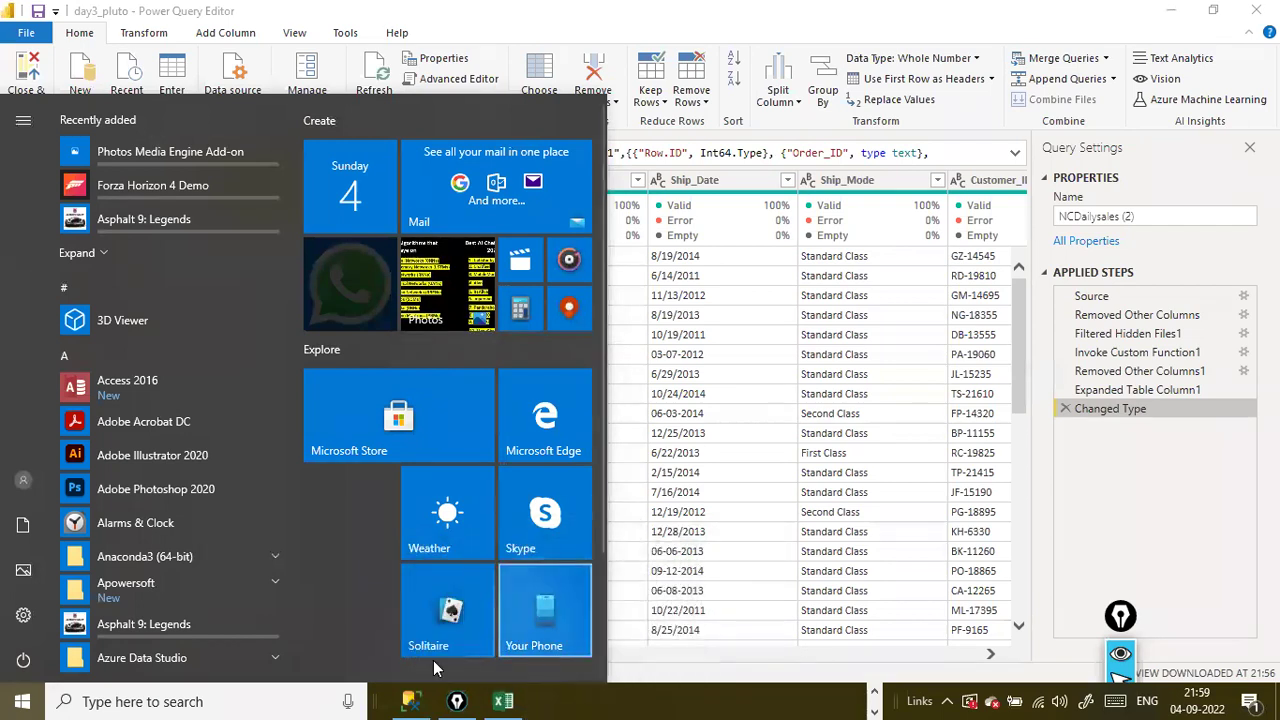
Step: Open Calculator and subtract the 18 rows of Mar.csv from the combined total of 3343
left_click(232, 700)
type("calculator")
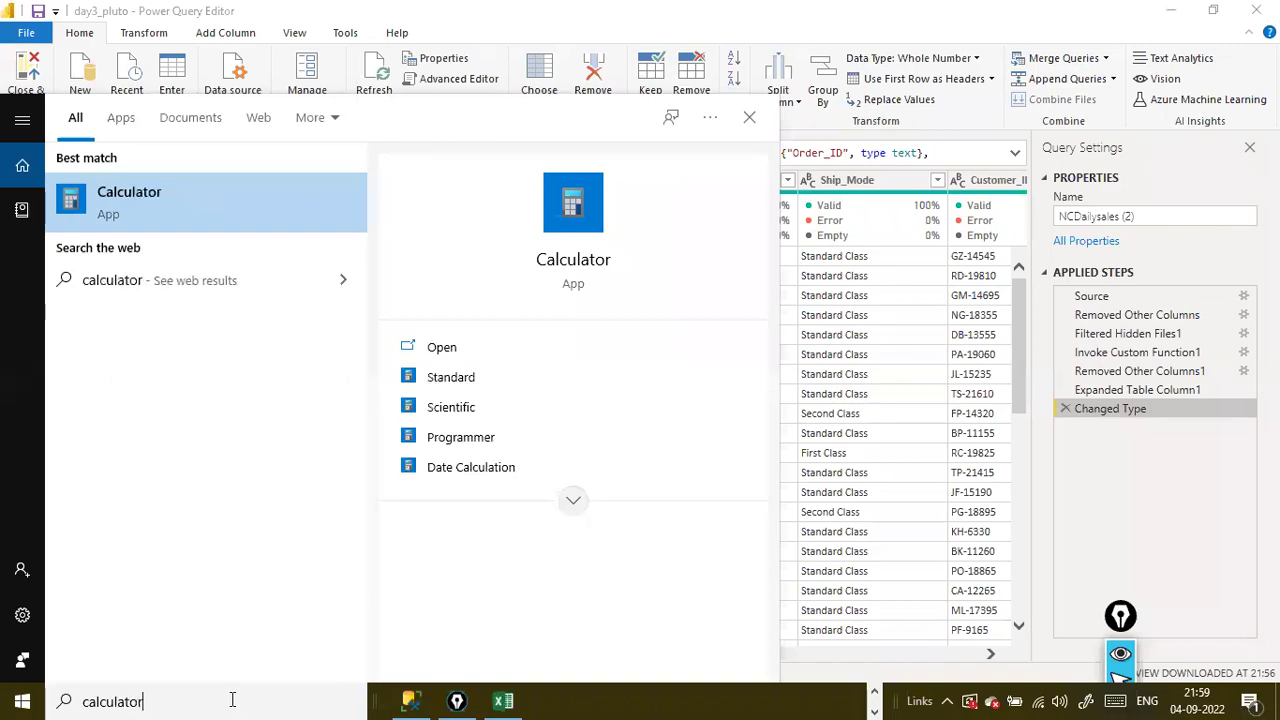
key("Return")
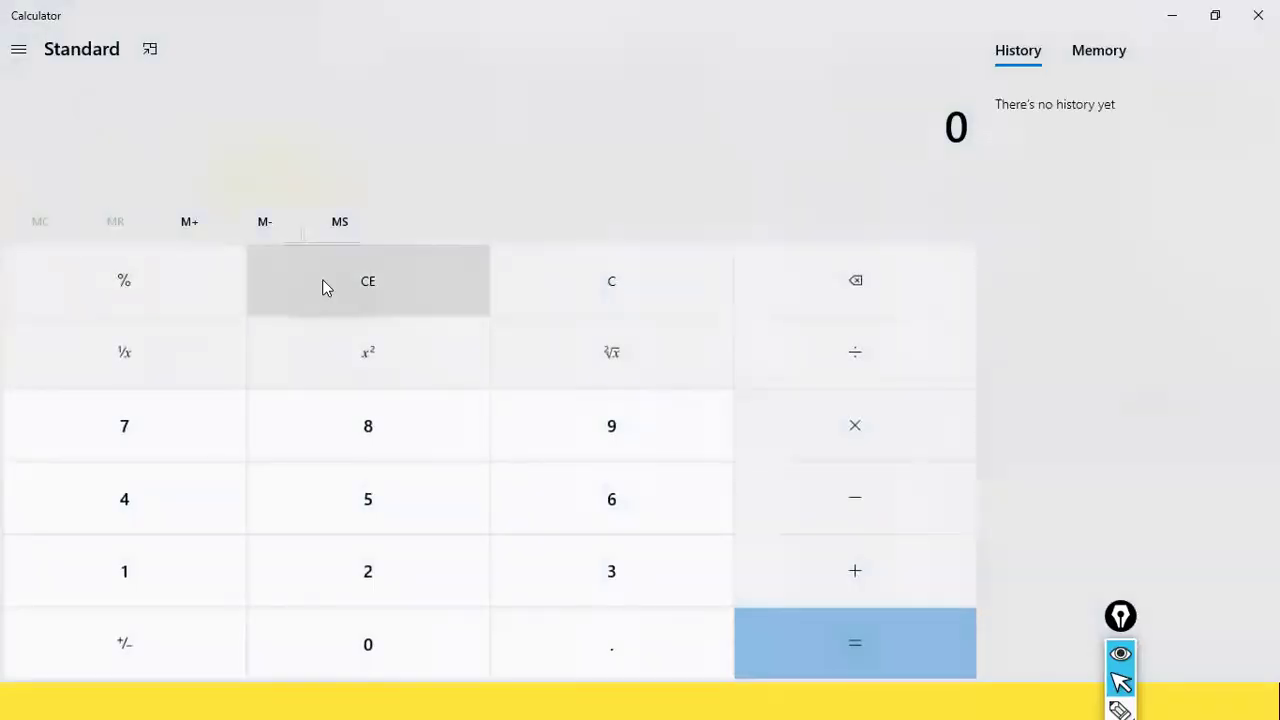
type("3,343")
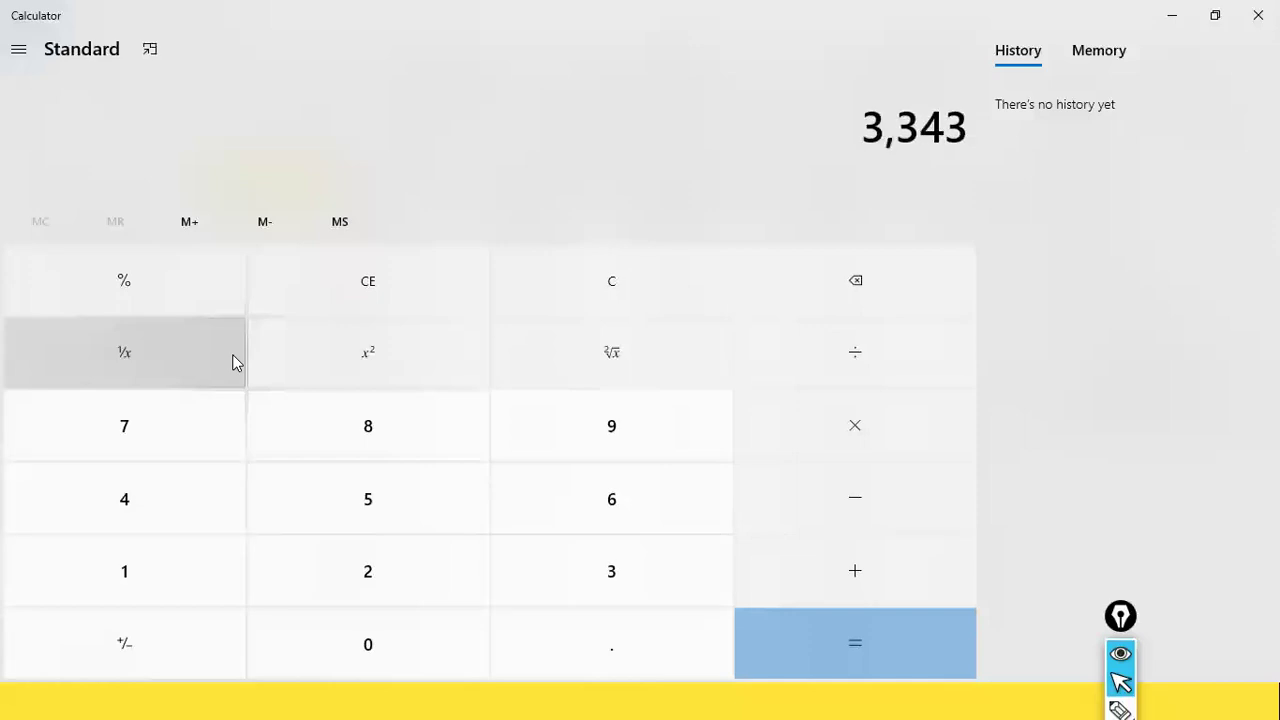
key("minus")
type("18")
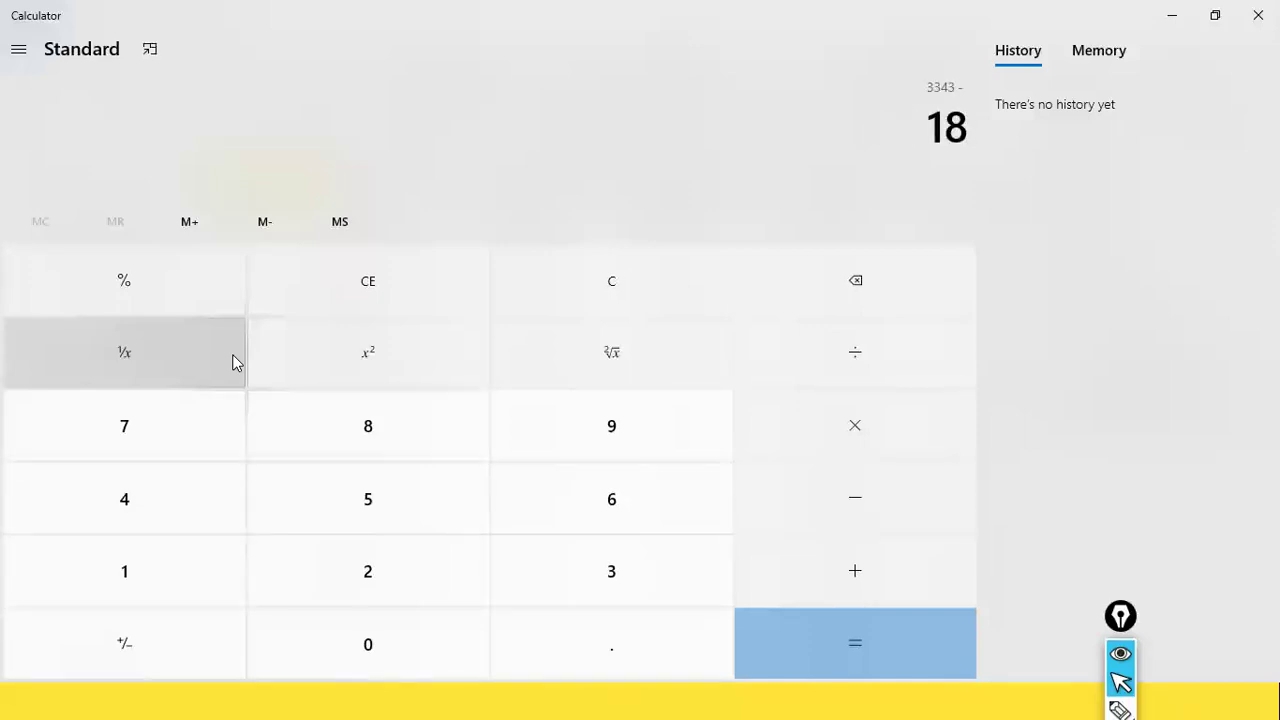
key("Return")
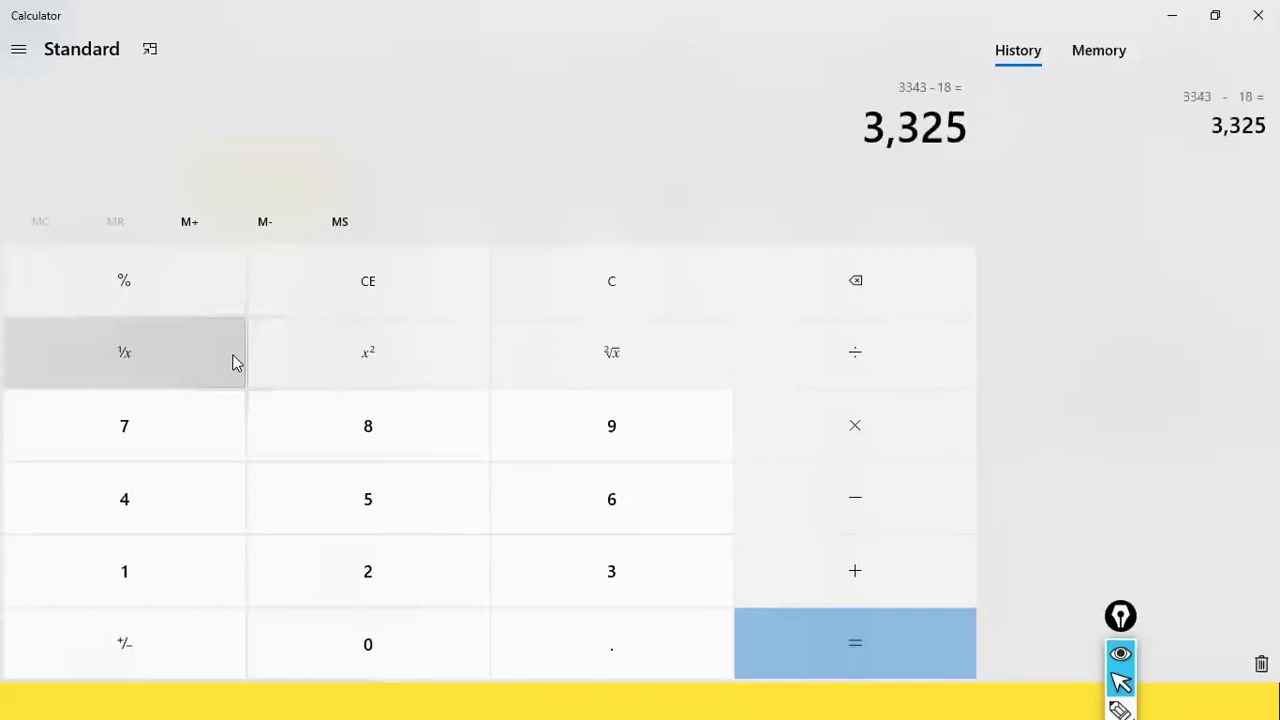
Step: Switch back to the Power Query Editor and filter the Source step's Name column to exclude Mar.csv, keeping only Feb.csv
key("alt+Tab")
key("alt+Tab")
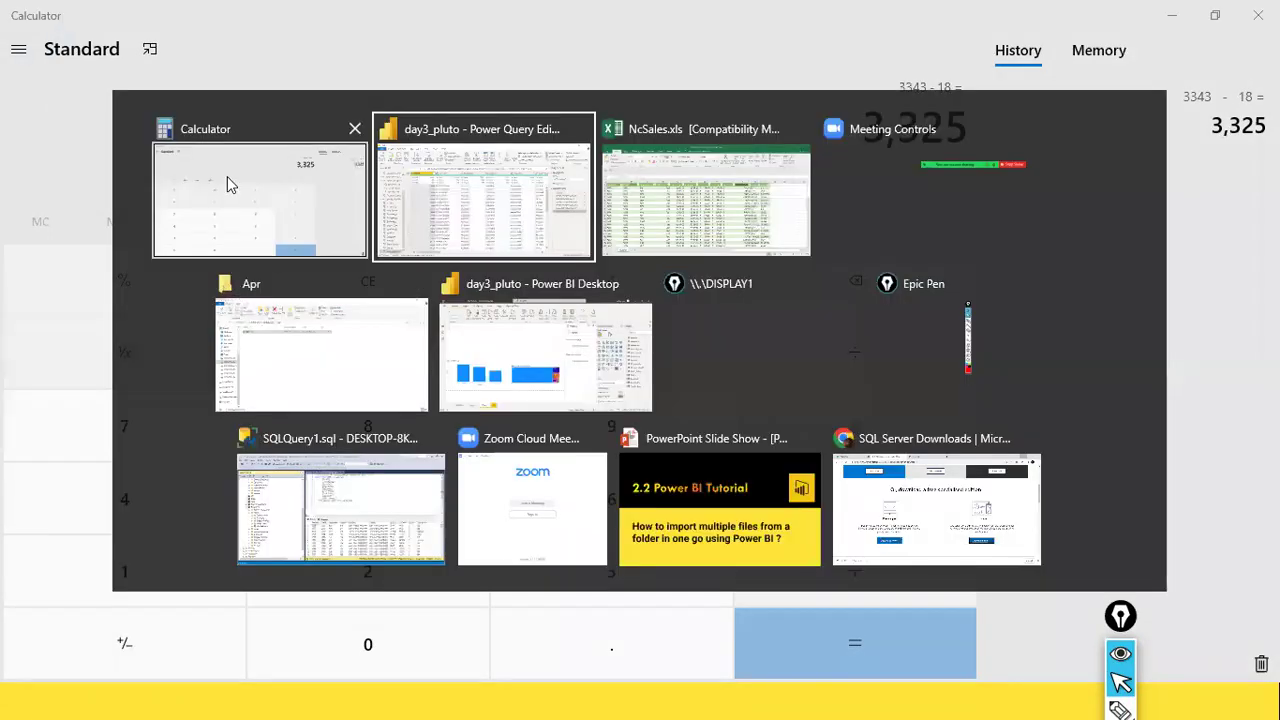
key("alt+Tab")
key("alt+Tab")
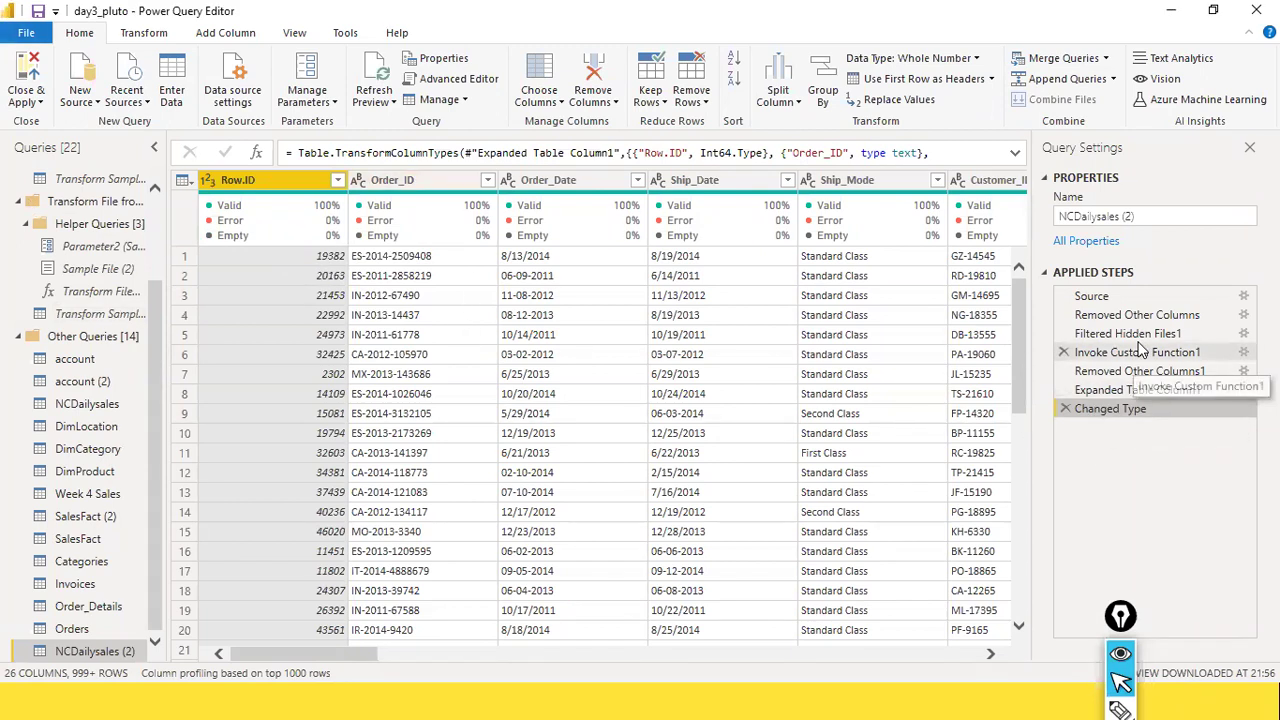
left_click(1092, 297)
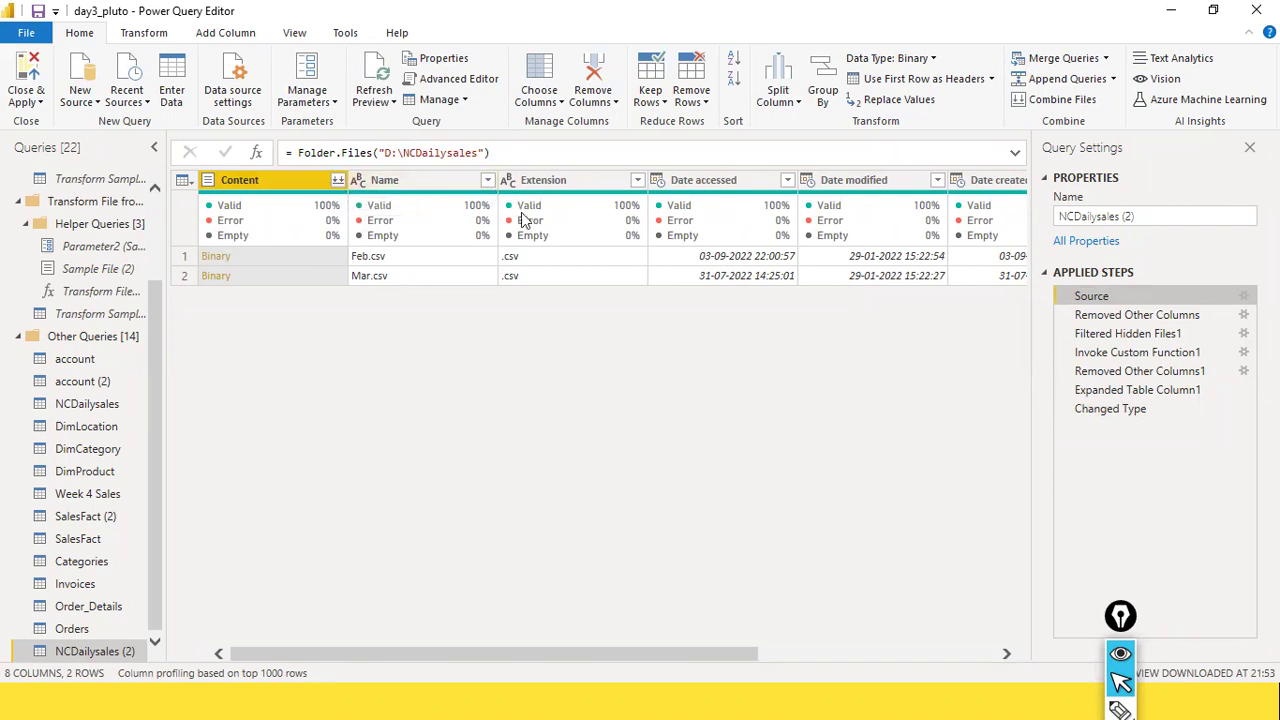
left_click(430, 181)
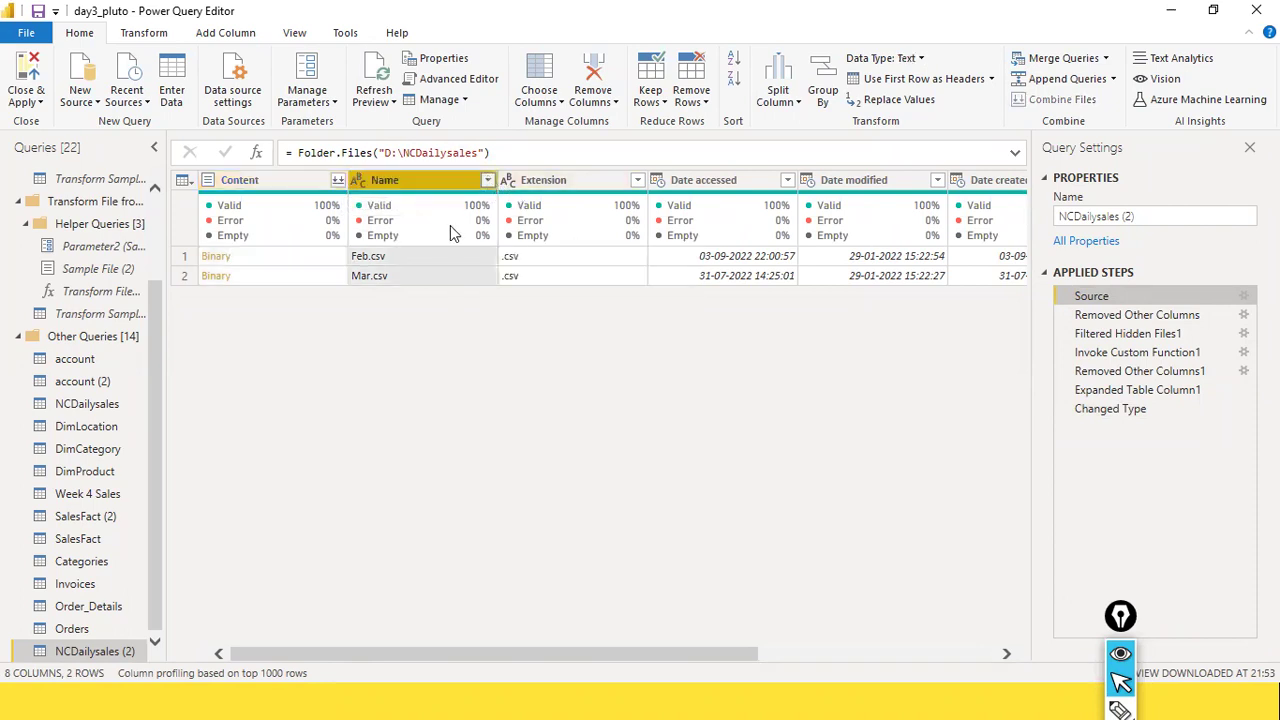
left_click(487, 180)
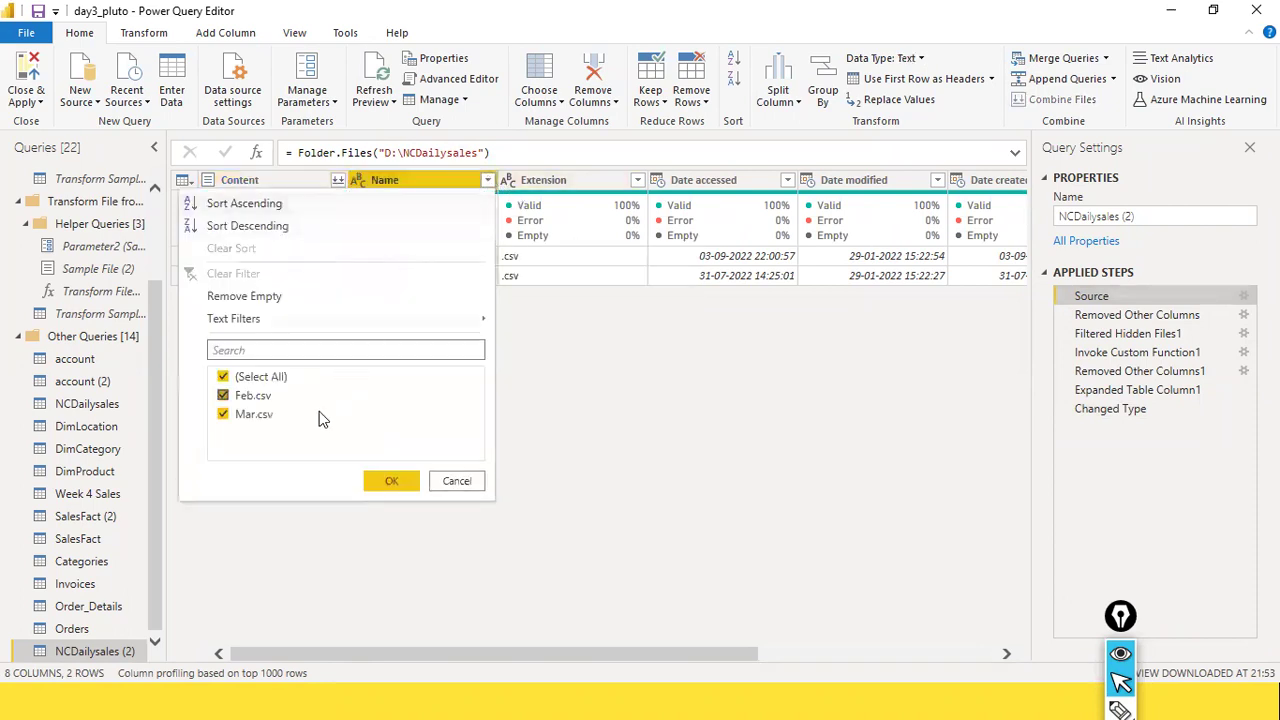
left_click(223, 414)
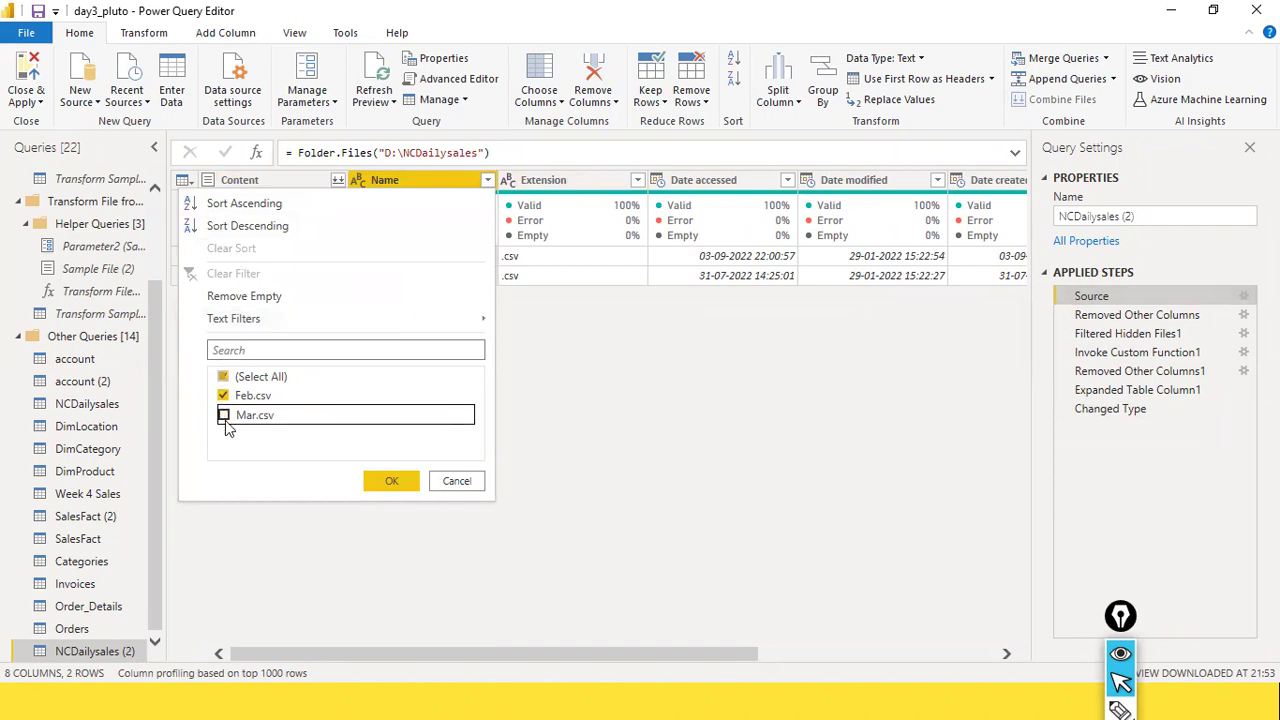
left_click(388, 481)
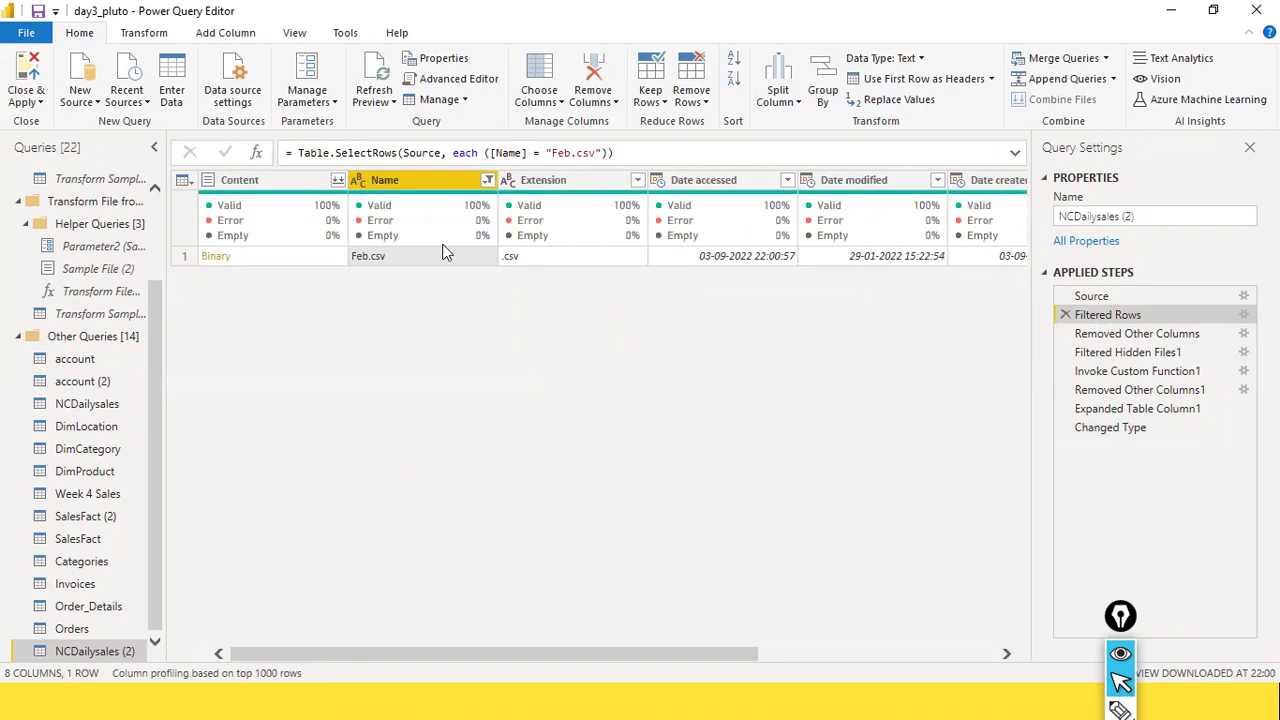
Step: Combine the filtered files from the Content column after the Filtered Rows step, using First file as sample and Comma as delimiter
left_click(336, 188)
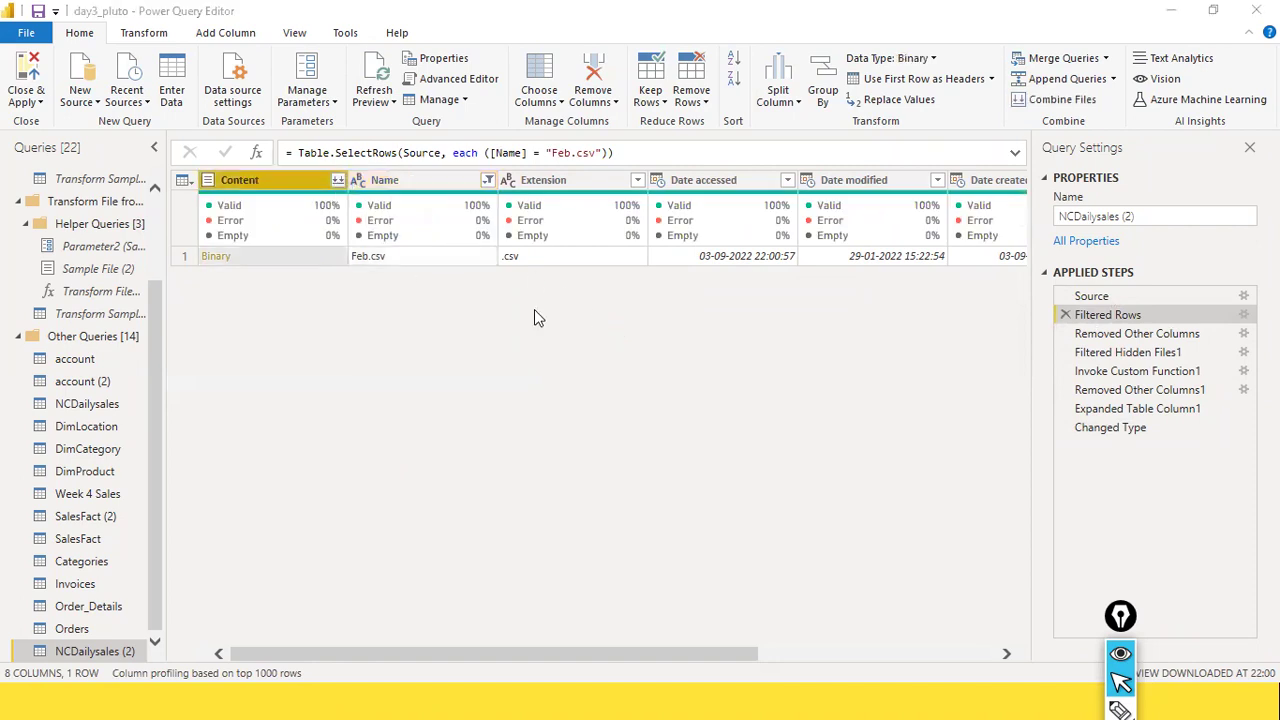
left_click(710, 396)
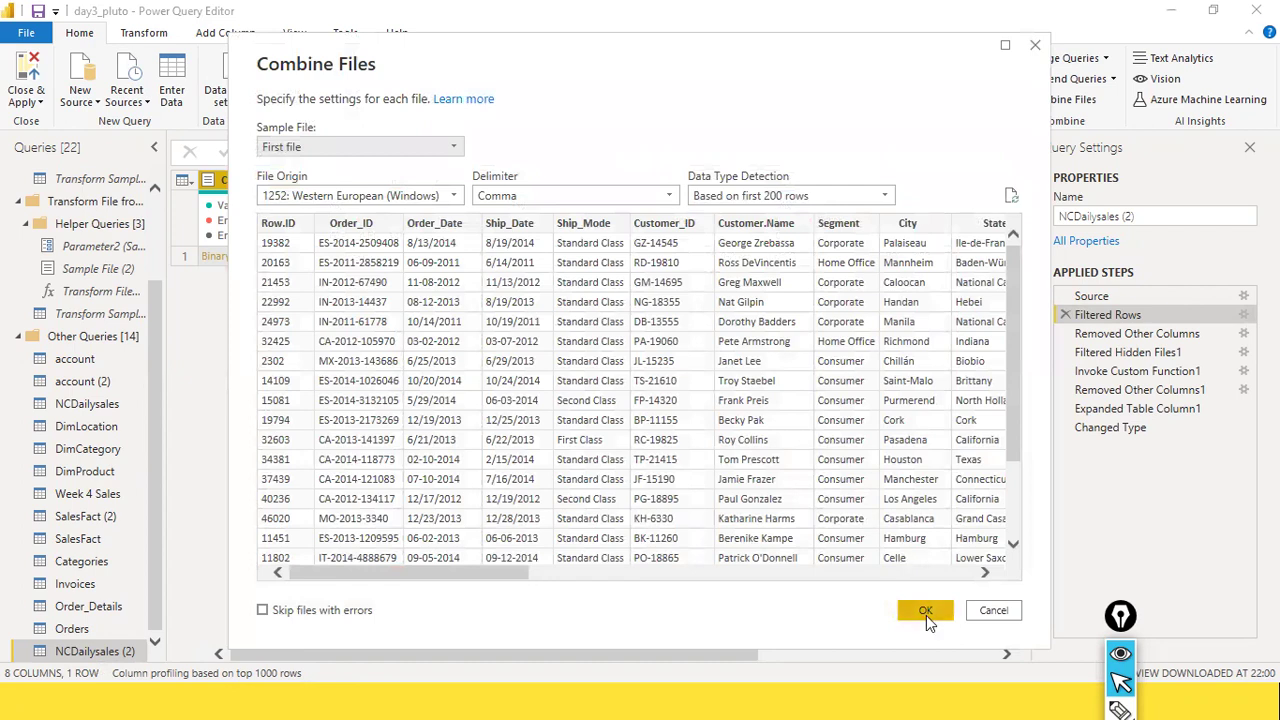
left_click(926, 612)
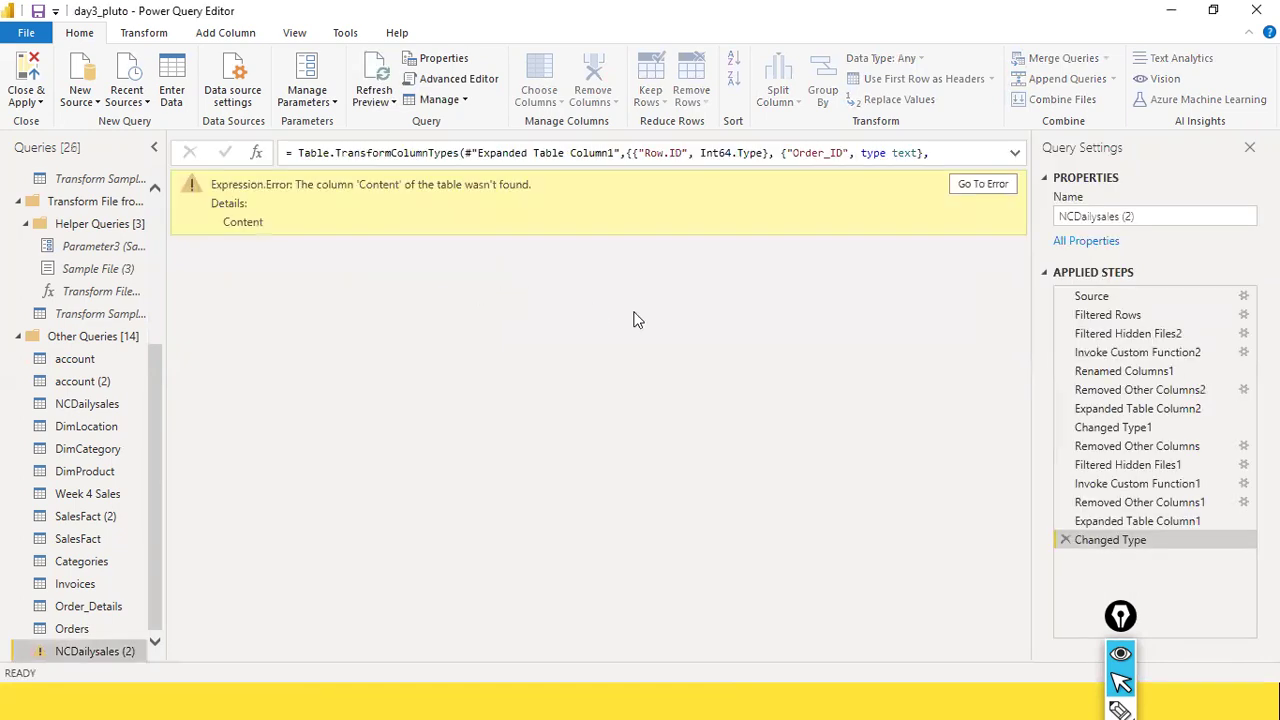
Step: Delete the old applied steps after Changed Type1, working back from Changed Type to Removed Other Columns
left_click(1066, 540)
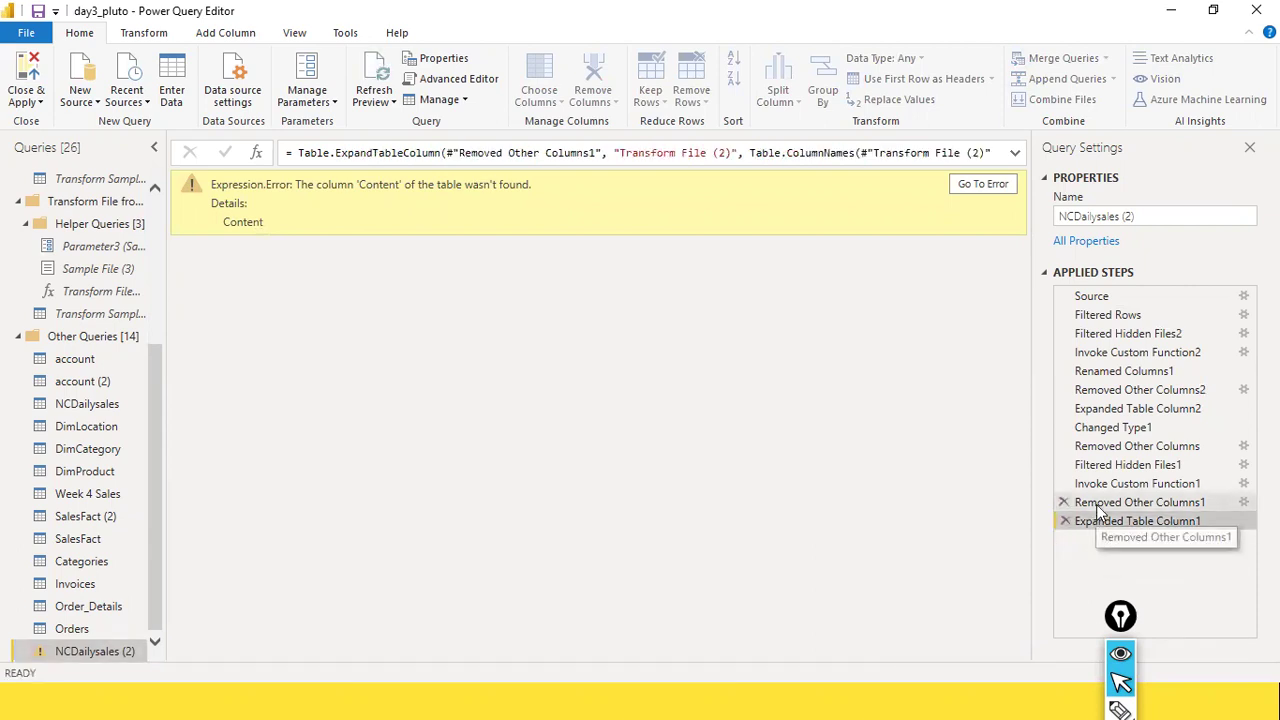
left_click(1098, 504)
left_click(1096, 519)
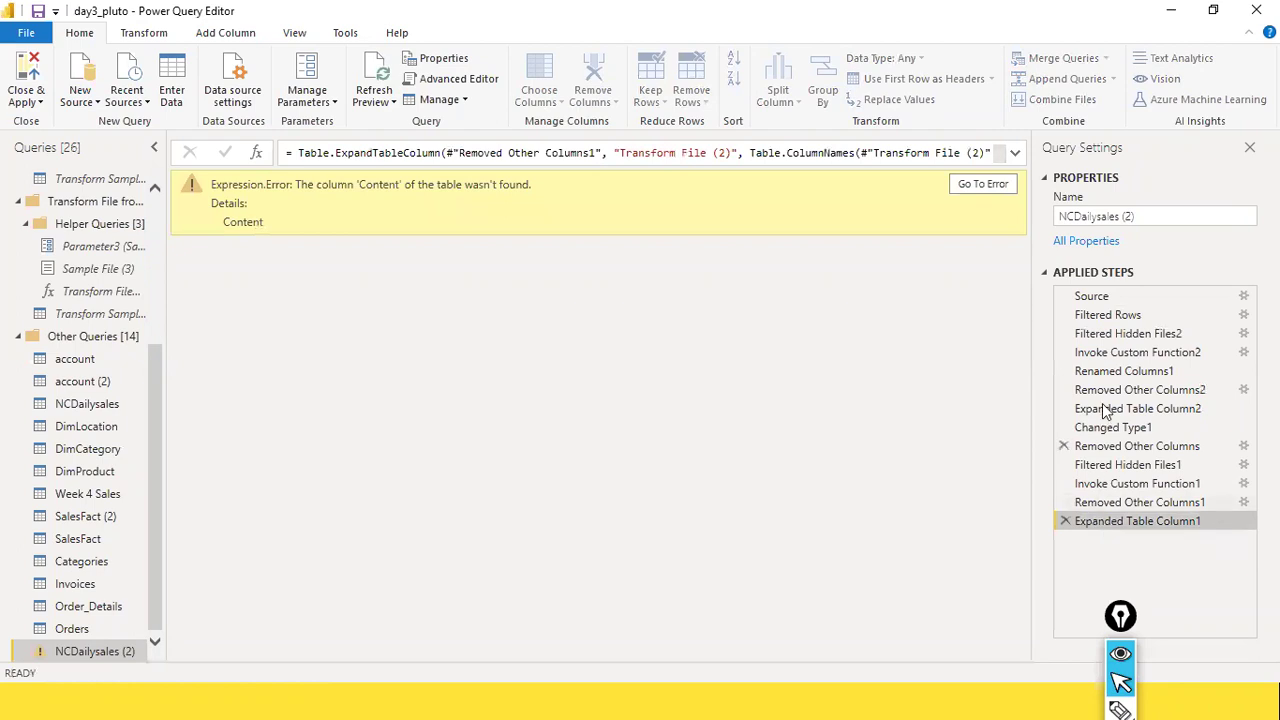
left_click(1065, 521)
left_click(1065, 502)
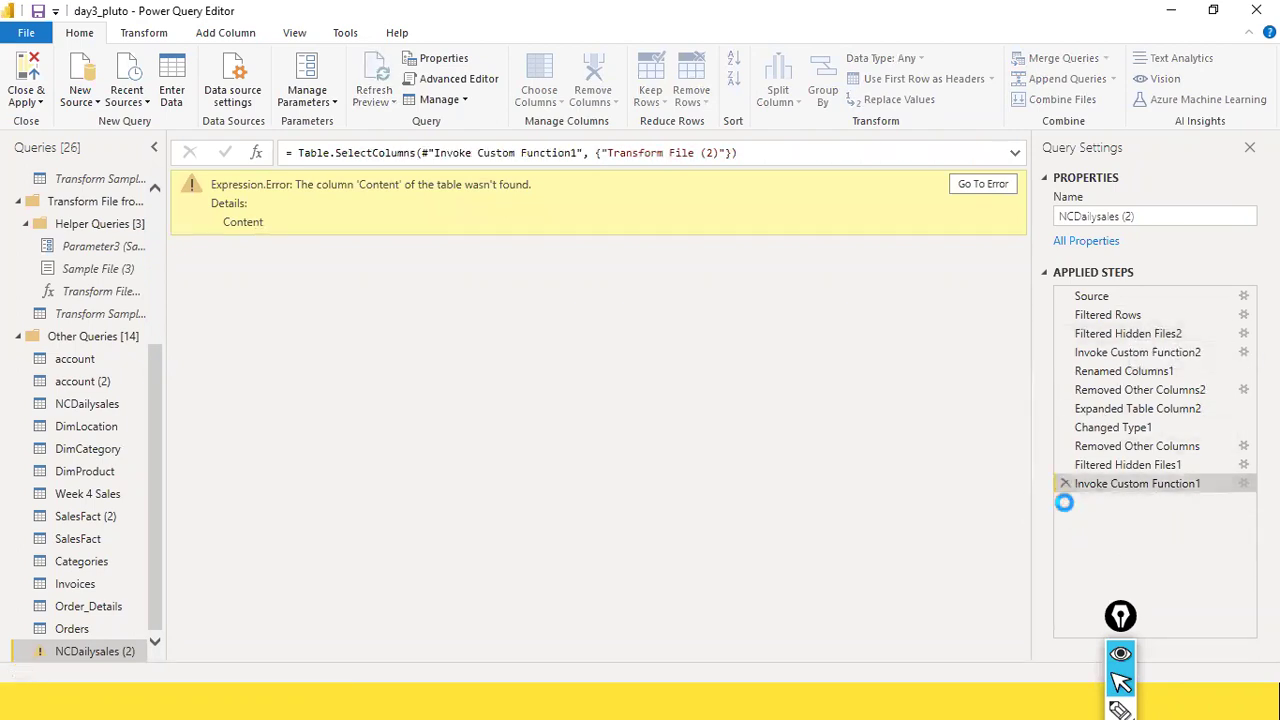
left_click(1065, 483)
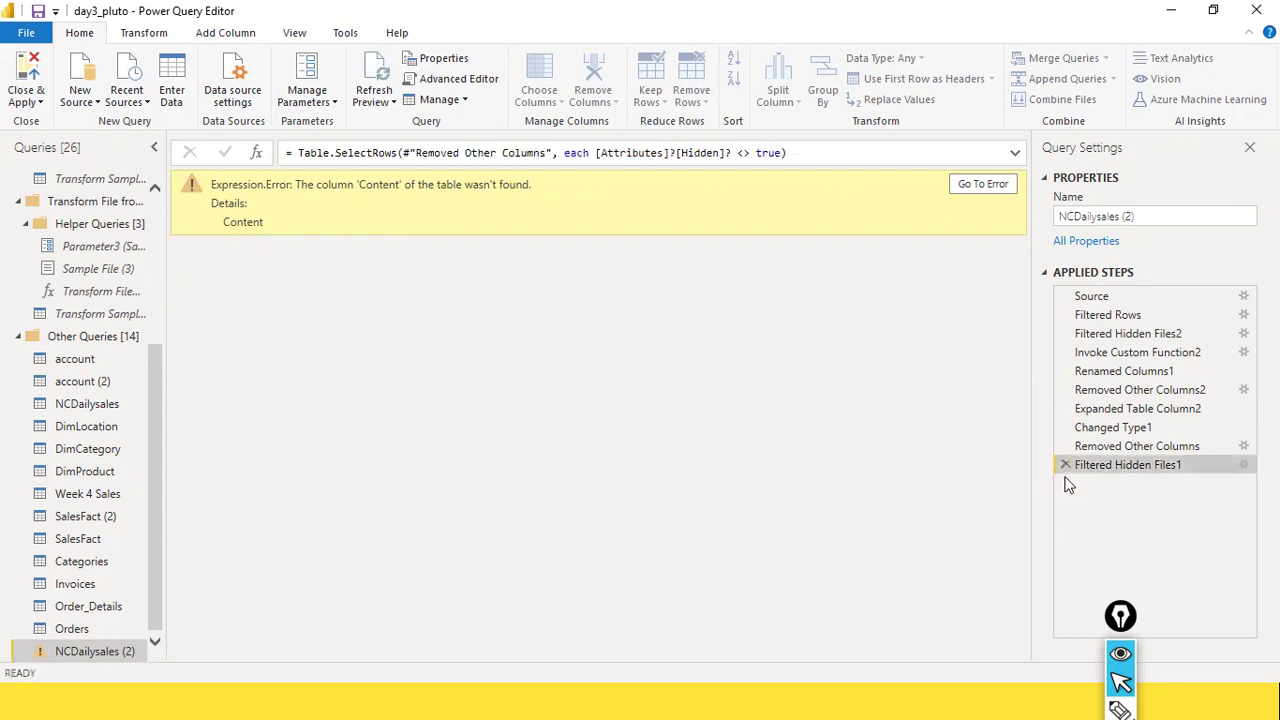
left_click(1065, 464)
left_click(1065, 446)
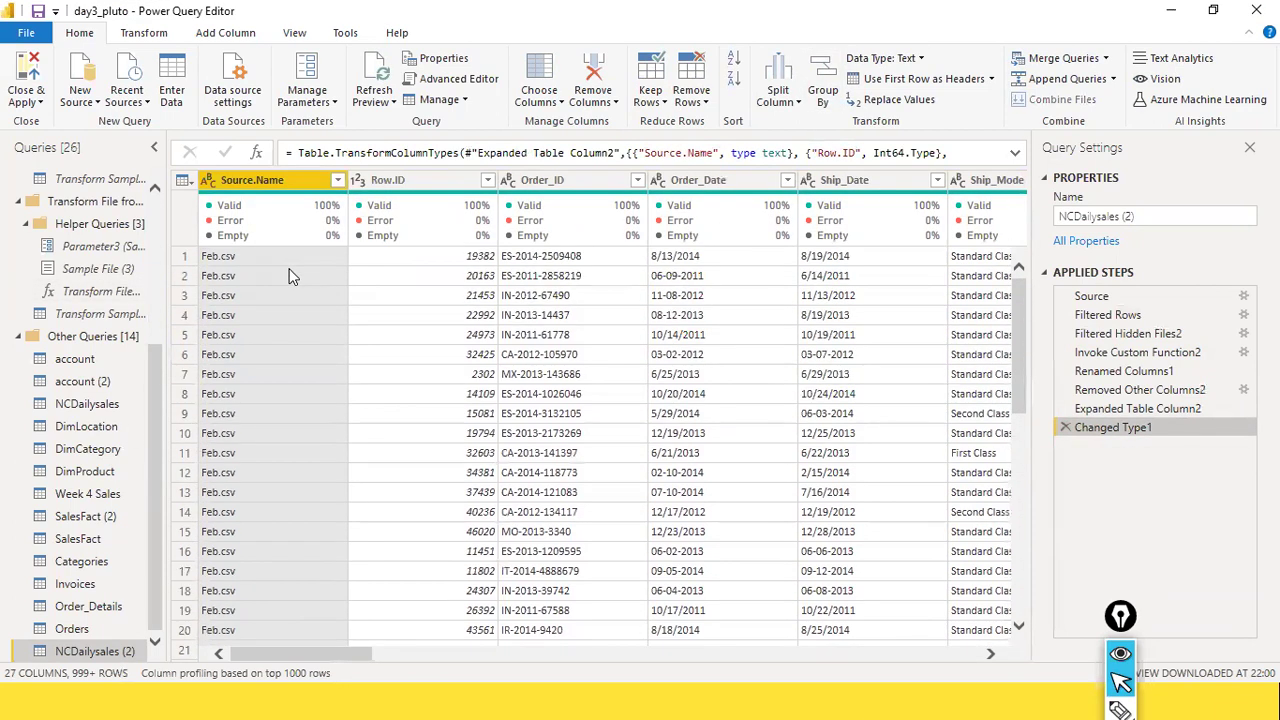
Step: Check the Source.Name values in the combined table to see which files its rows come from
scroll(300, 274, "down", 10)
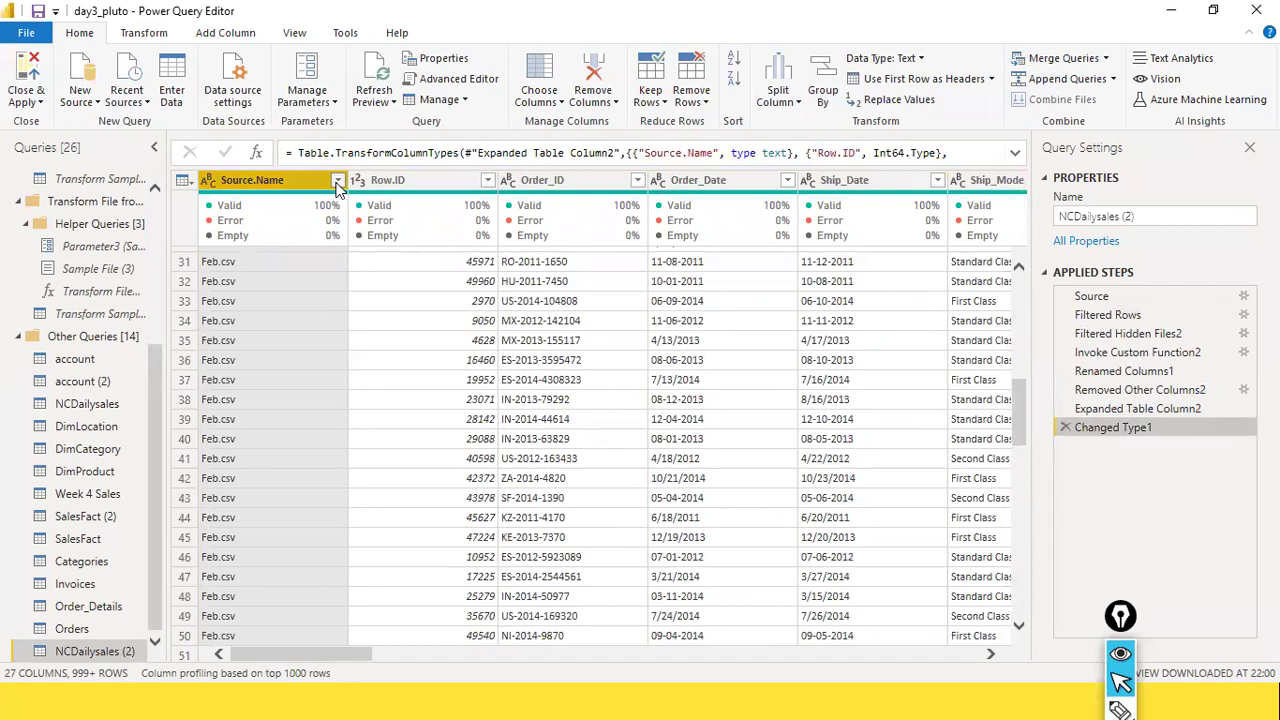
left_click(338, 182)
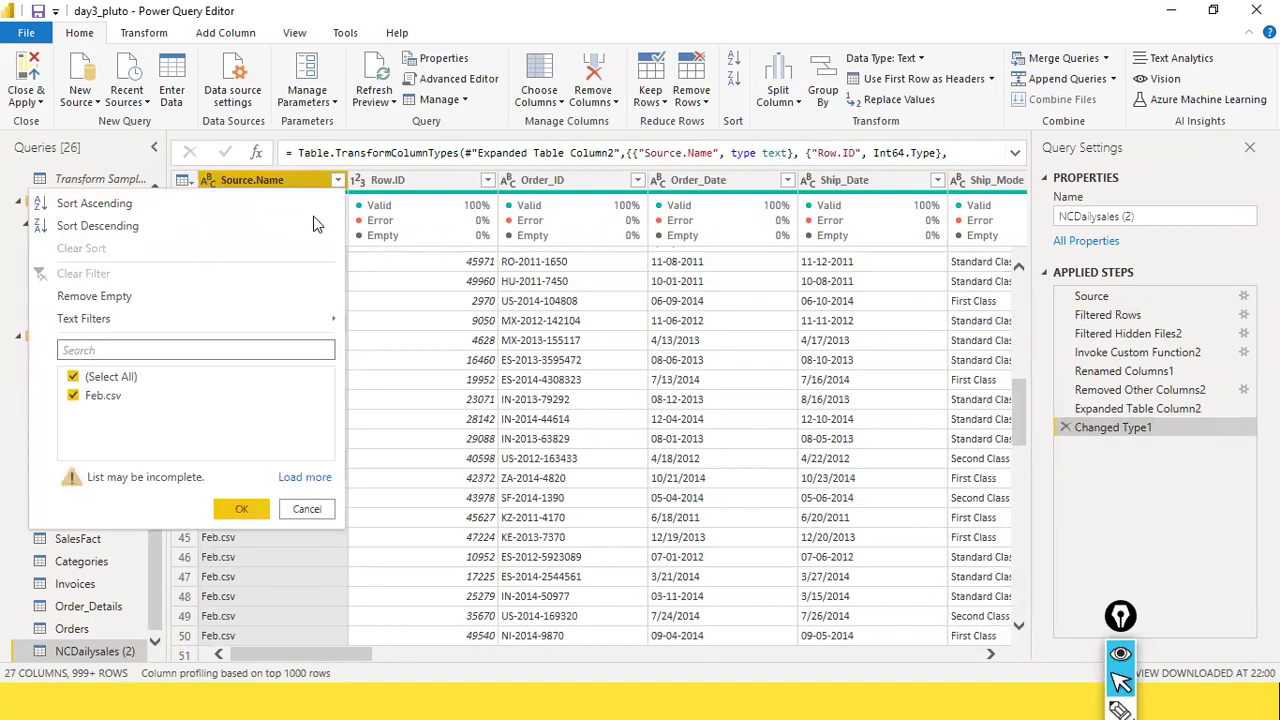
left_click(306, 508)
scroll(326, 390, "down", 8)
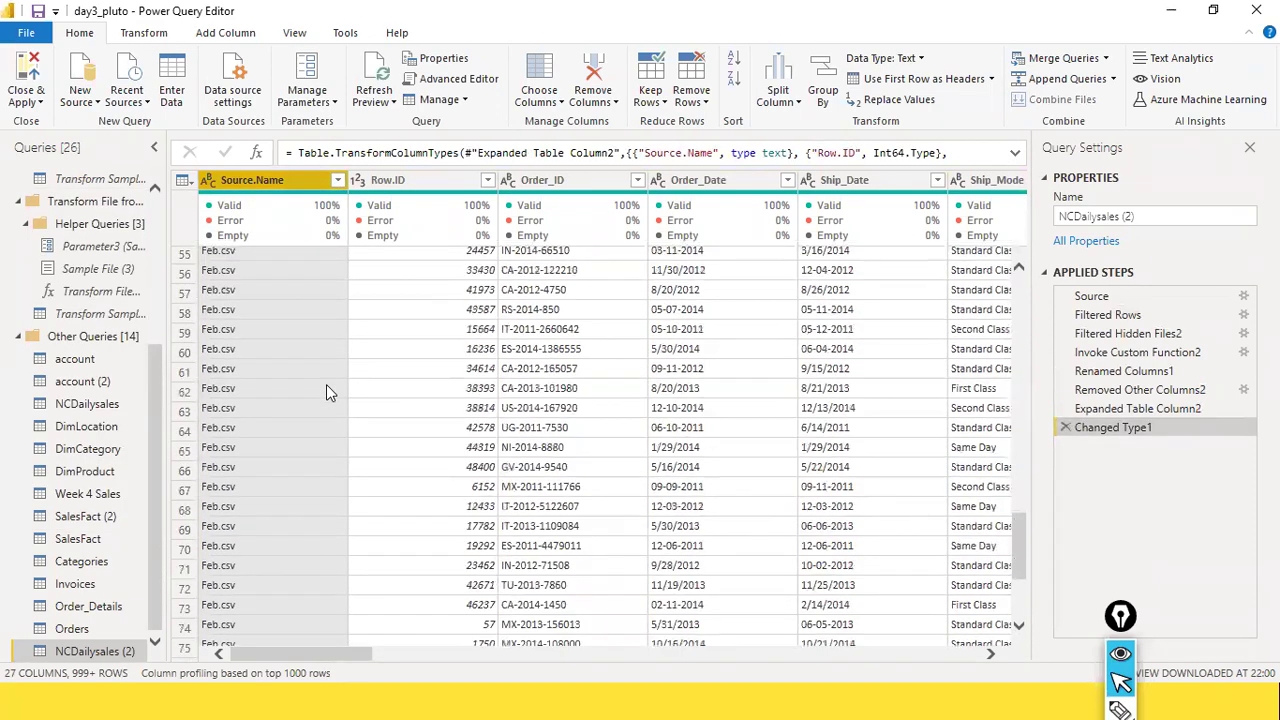
scroll(326, 390, "down", 9)
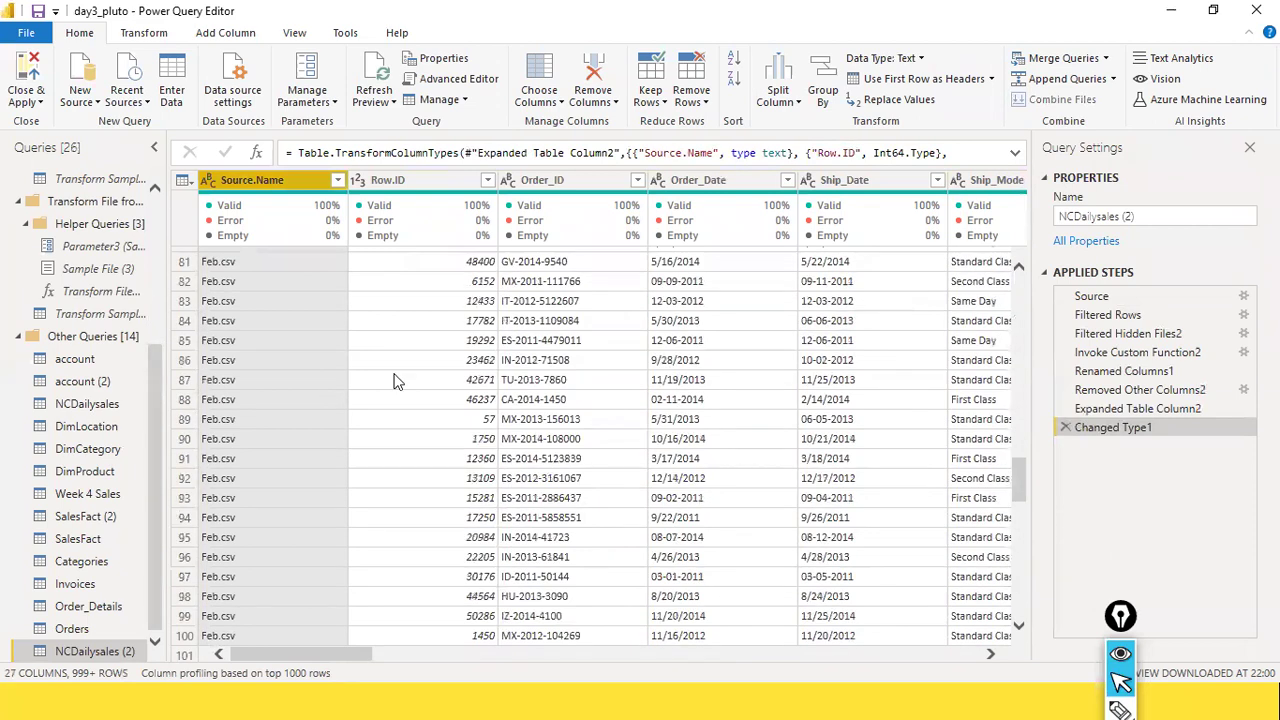
Step: Count the rows of the combined table and compare the count with the subtraction result in Calculator
left_click(162, 36)
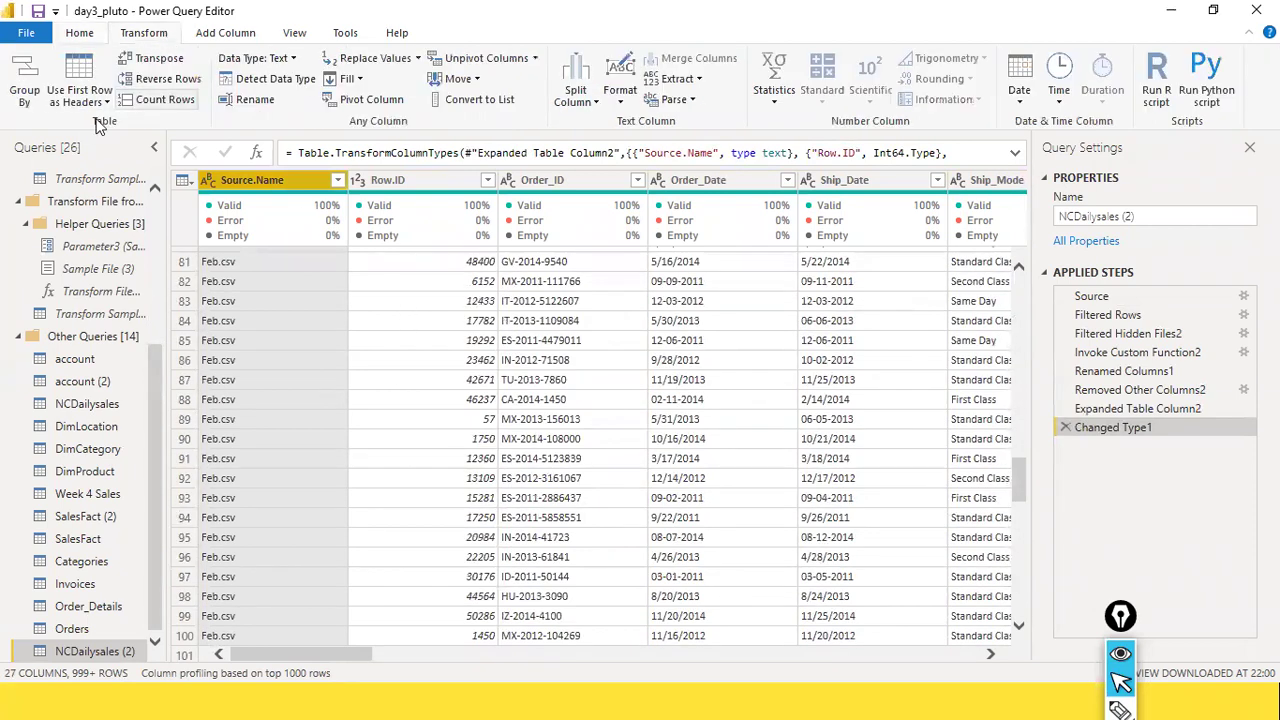
left_click(160, 100)
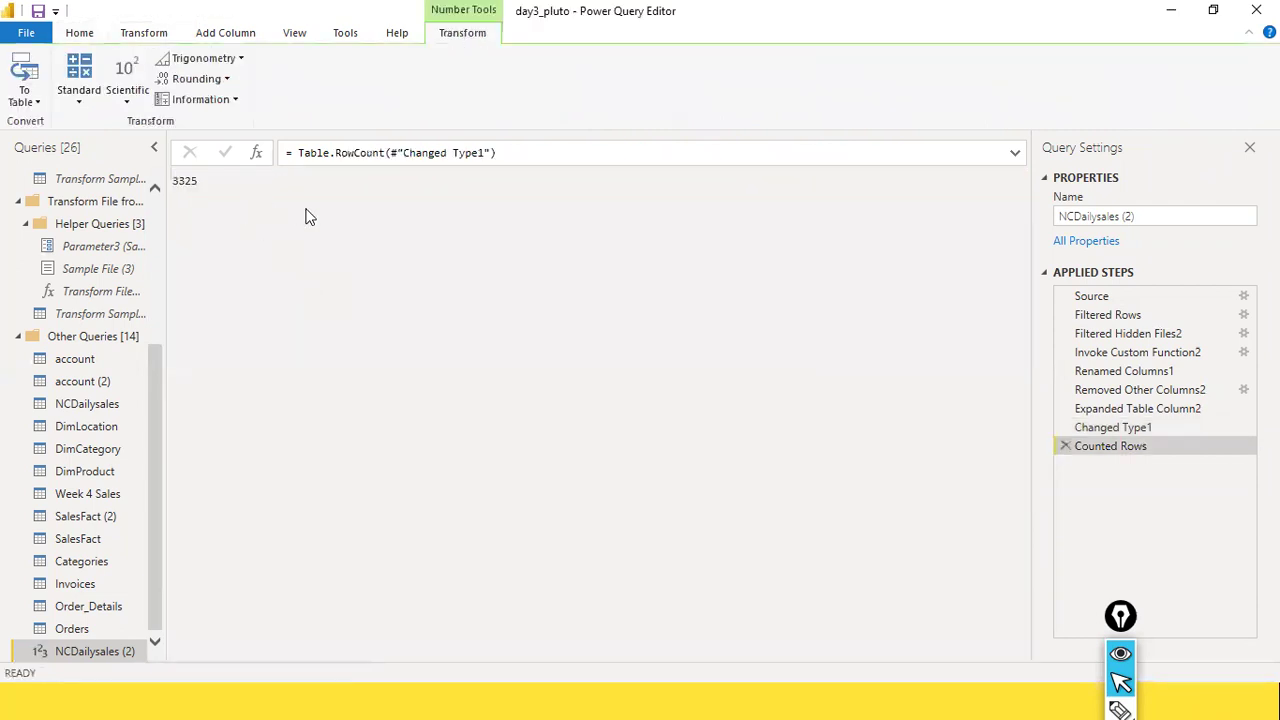
key("alt+Tab")
key("alt+Tab")
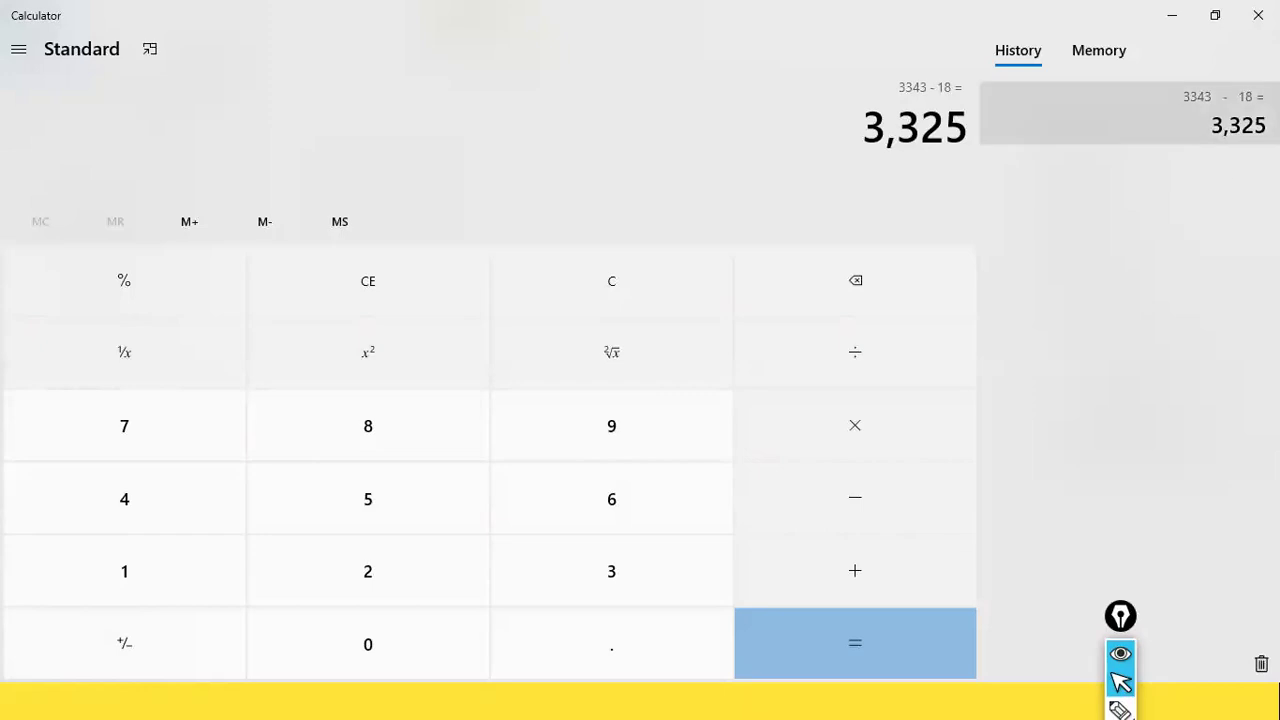
key("alt+Tab")
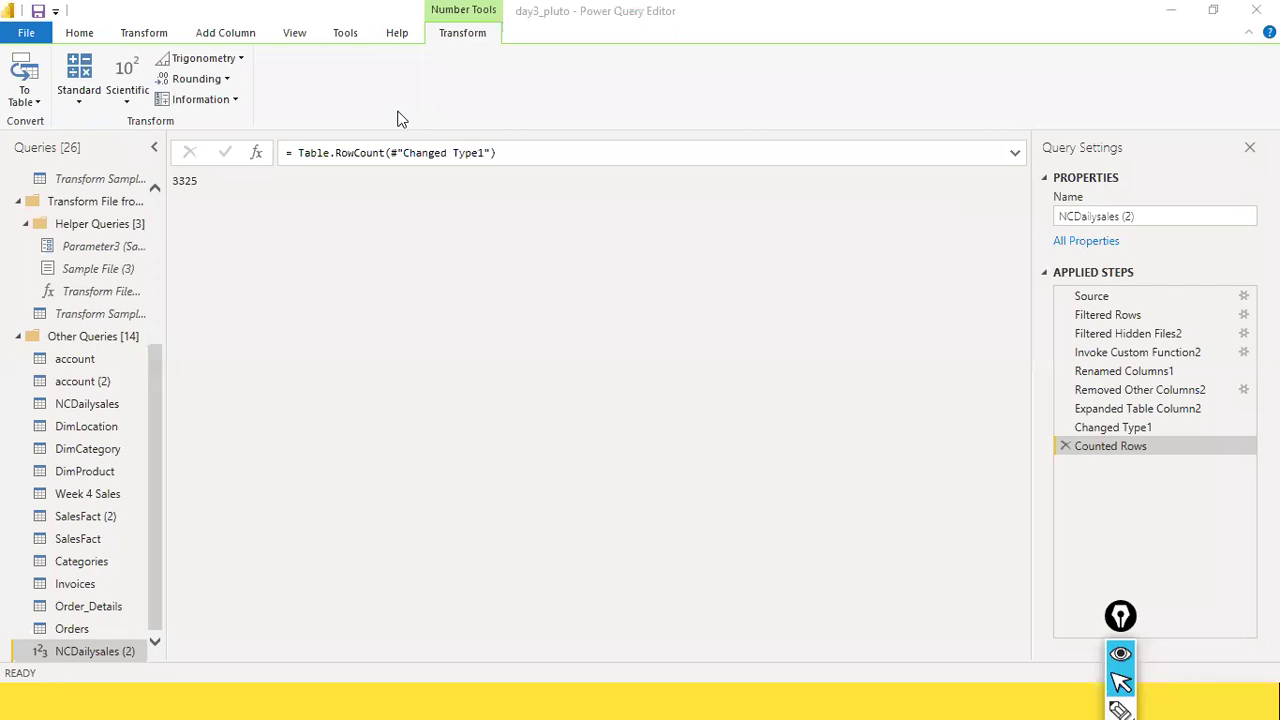
key("alt+Tab")
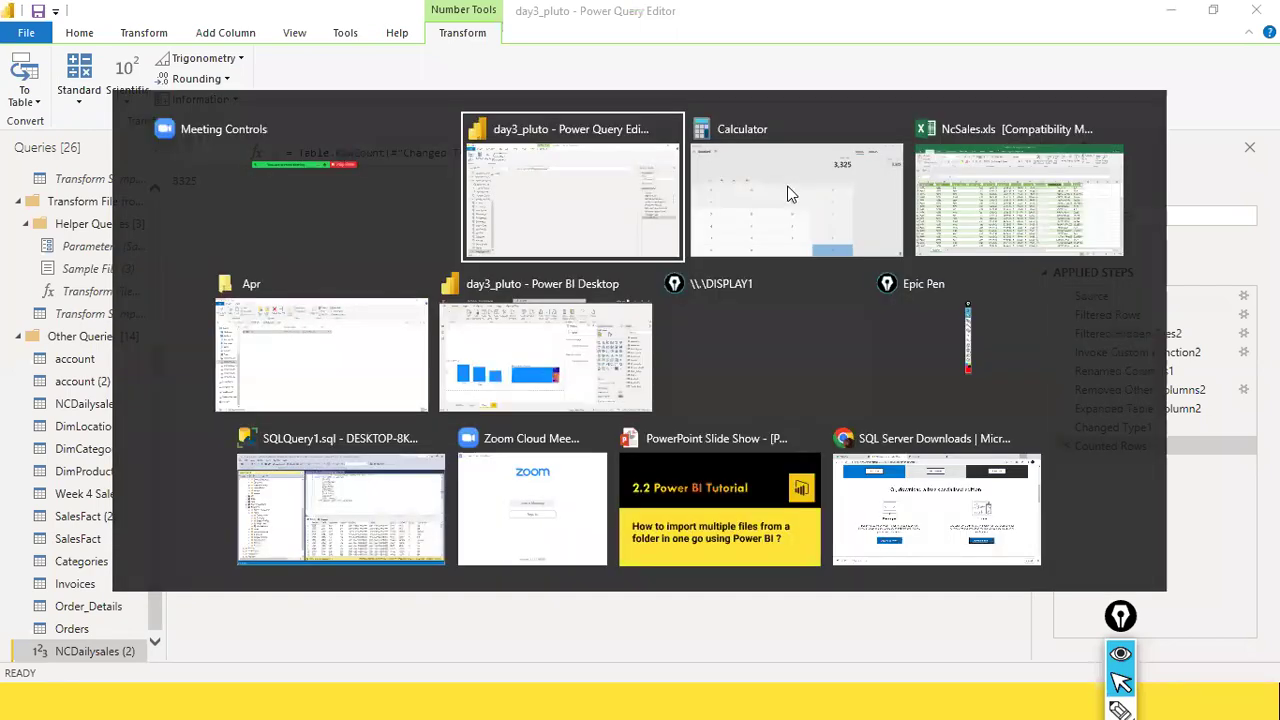
key("Tab")
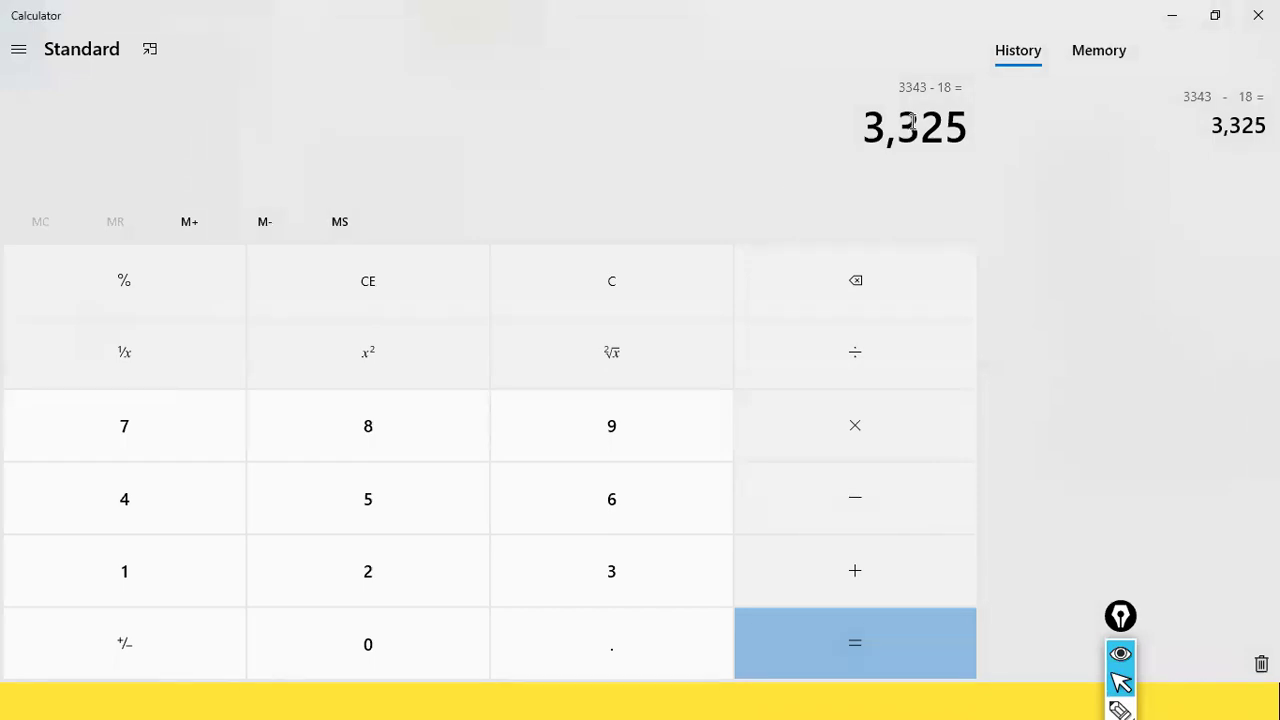
key("alt+Tab")
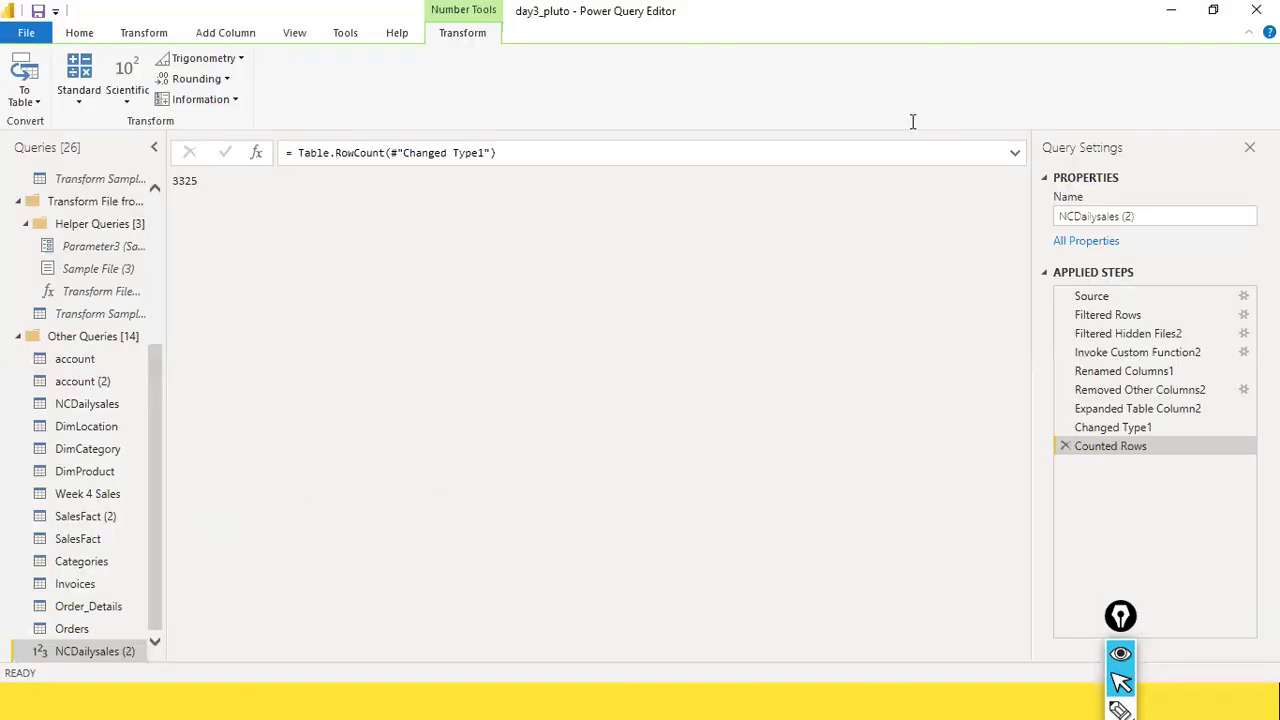
Step: Remove the Counted Rows step from the NCDailysales (2) query and switch to the Power BI Desktop report window
left_click(1066, 447)
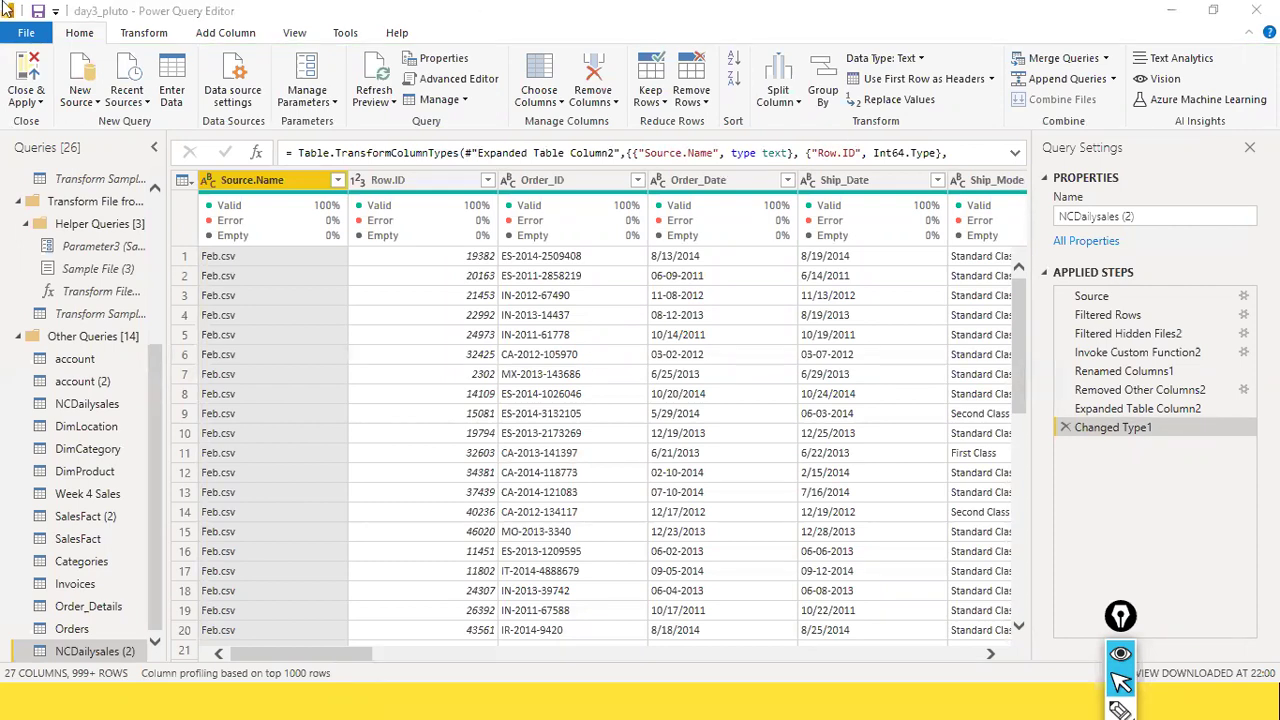
left_click(26, 36)
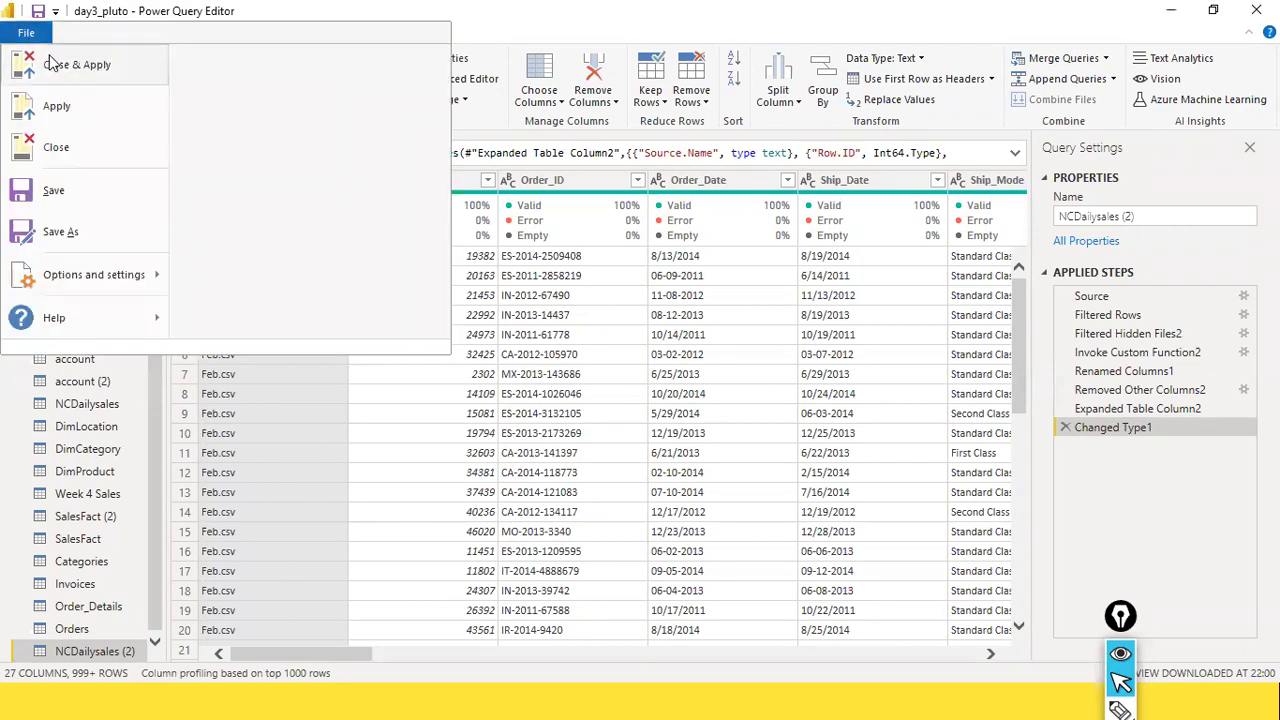
key("Escape")
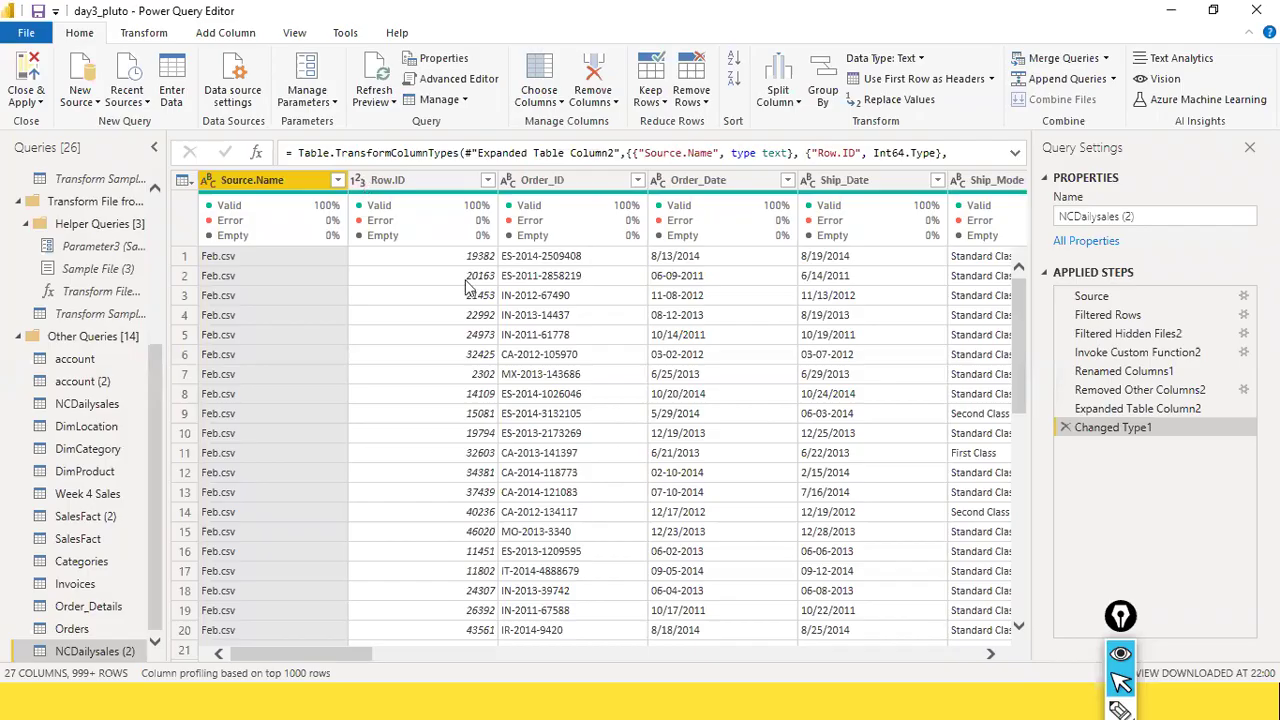
key("alt+Tab")
key("alt+Tab")
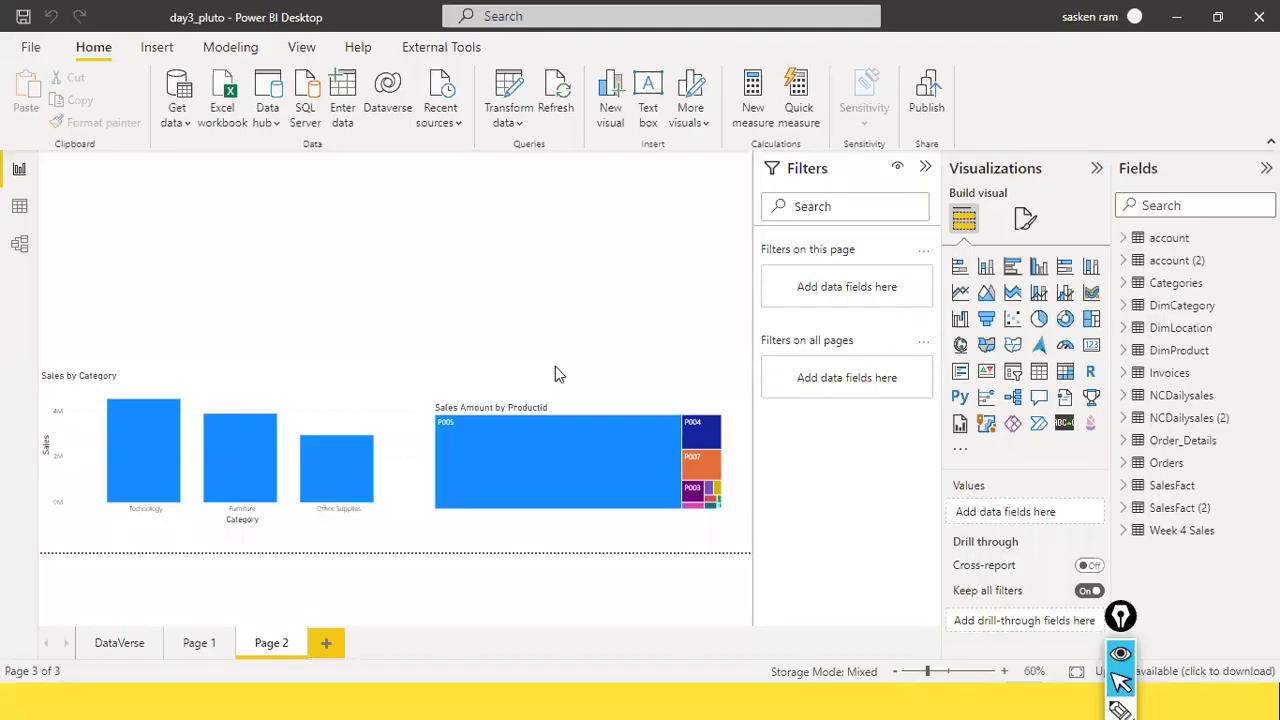